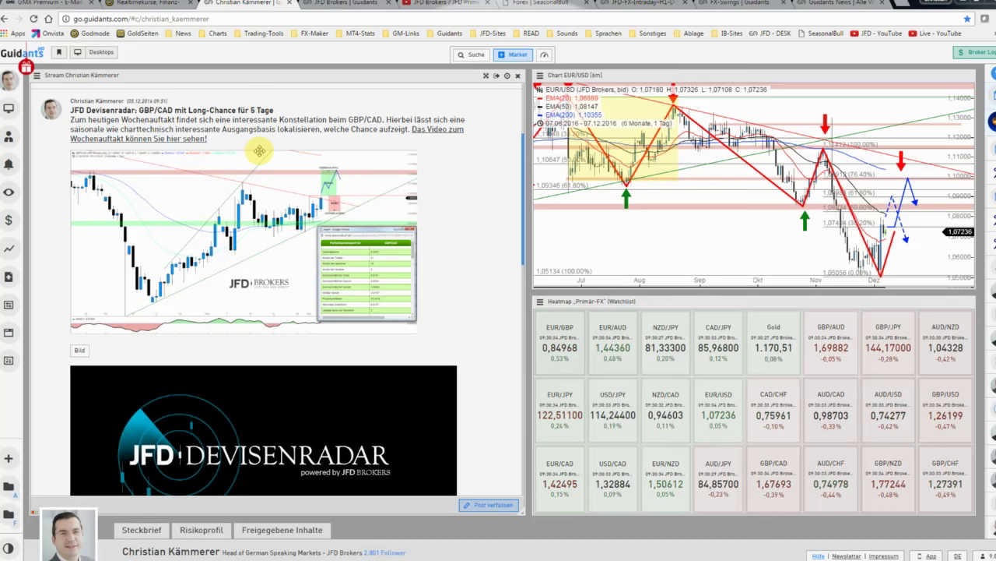
- Enlarge the GBP/CAD chart image in the stream post
{"action": "left_click", "coordinate": [268, 190]}
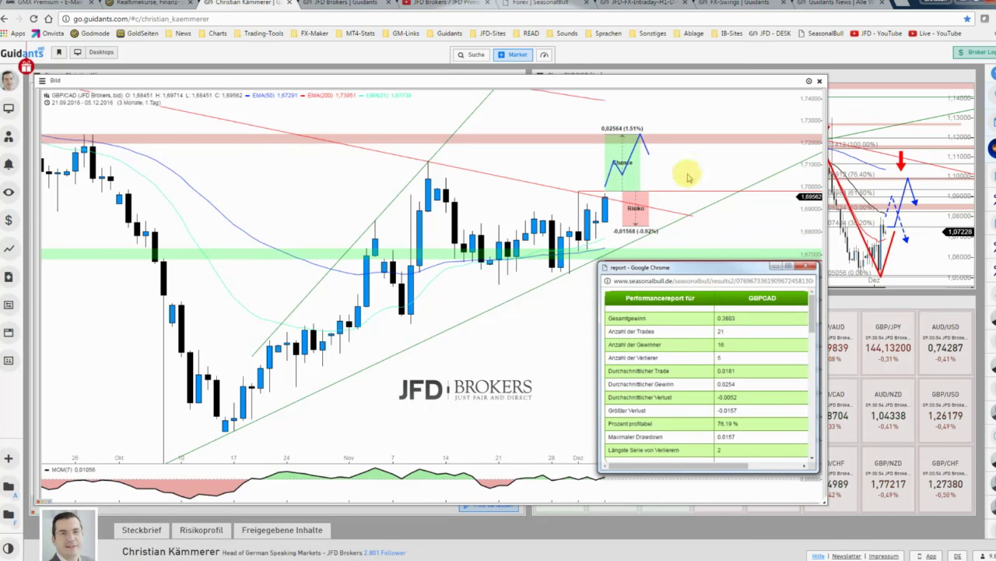
- Maximize the GBP/CAD chart in the FX-Swings workspace and stretch its price scale vertically
{"action": "left_click", "coordinate": [724, 6]}
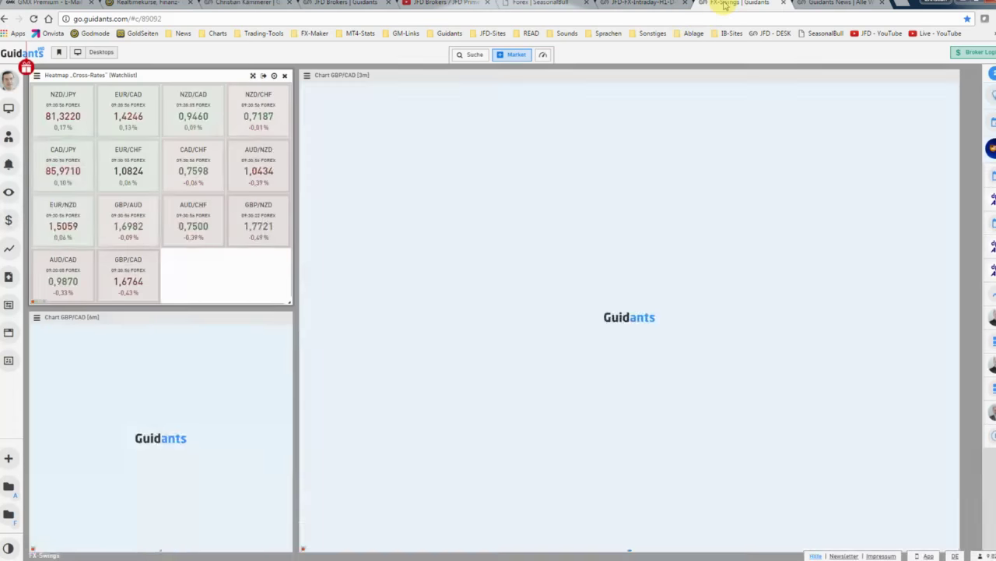
{"action": "left_click", "coordinate": [878, 266]}
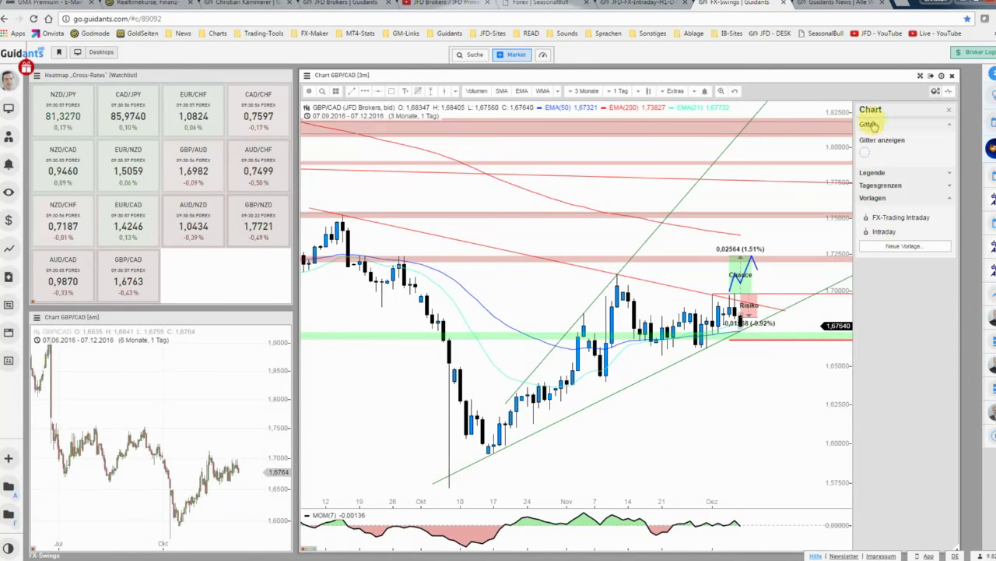
{"action": "left_click", "coordinate": [921, 78]}
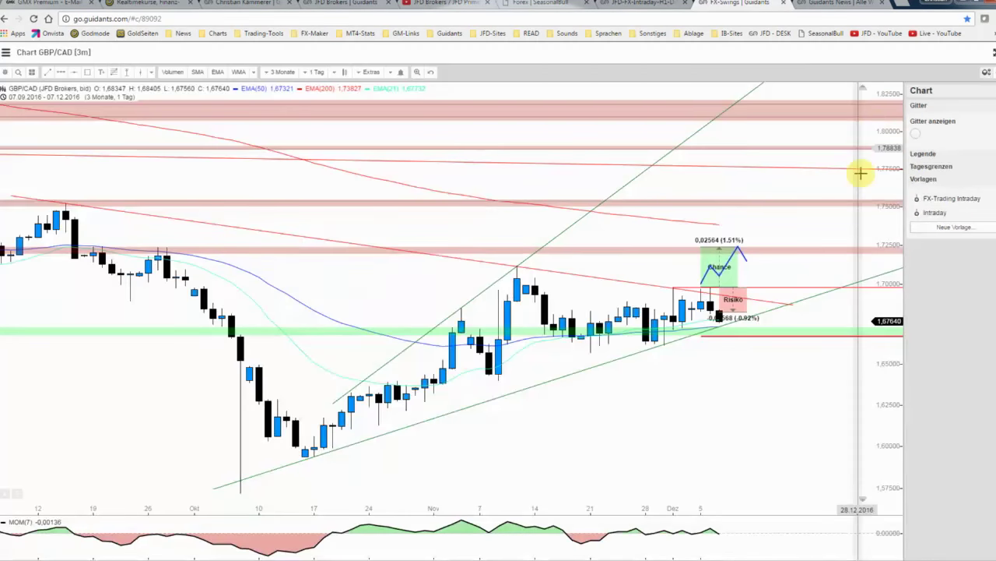
{"action": "left_click", "coordinate": [983, 74]}
{"action": "mouse_move", "coordinate": [981, 263]}
{"action": "left_mouse_down"}
{"action": "mouse_move", "coordinate": [964, 161]}
{"action": "mouse_move", "coordinate": [715, 203]}
{"action": "left_mouse_up"}
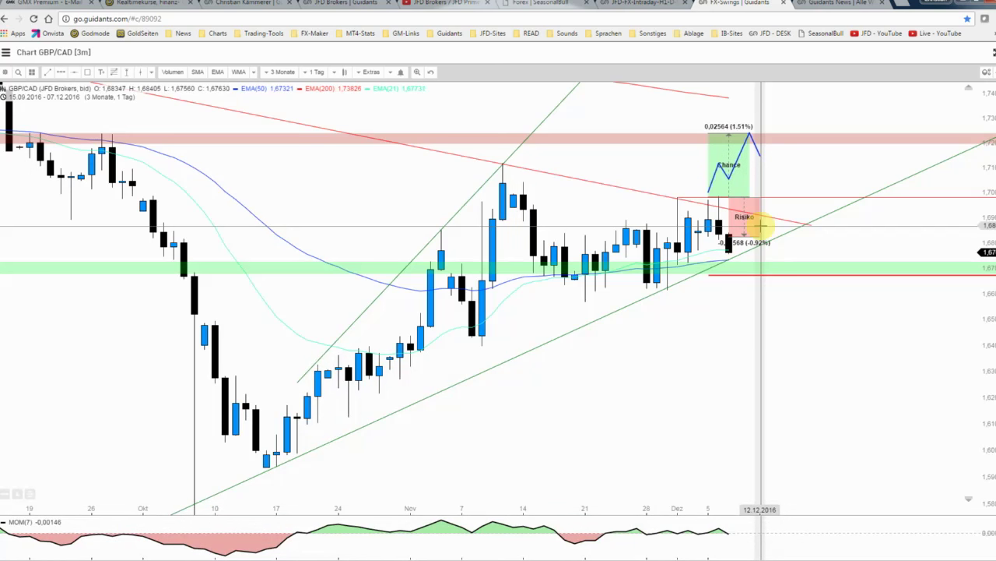
- Delete the green Chance range, the red Risiko range and the blue projected path
{"action": "right_click", "coordinate": [728, 151]}
{"action": "left_click", "coordinate": [738, 188]}
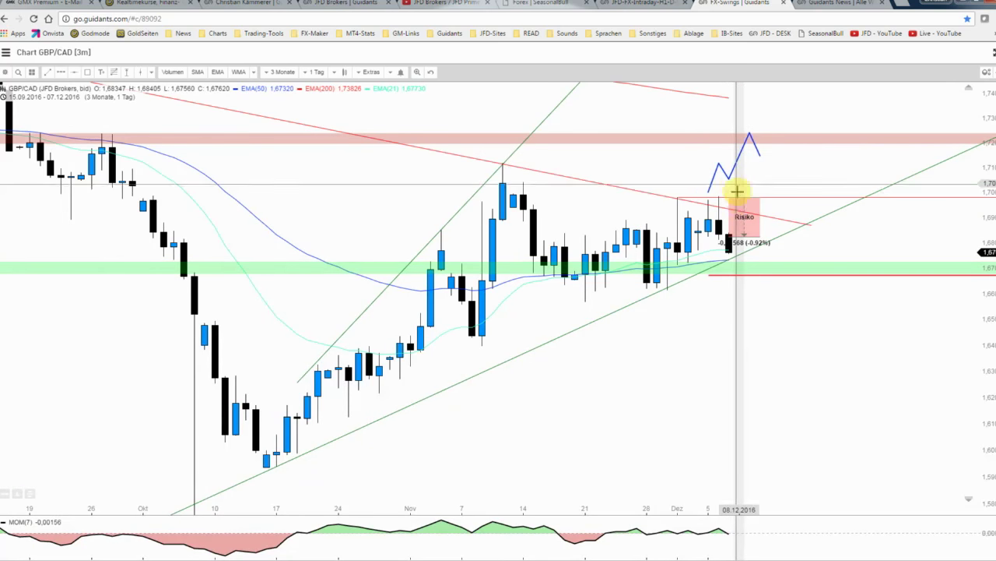
{"action": "right_click", "coordinate": [744, 206]}
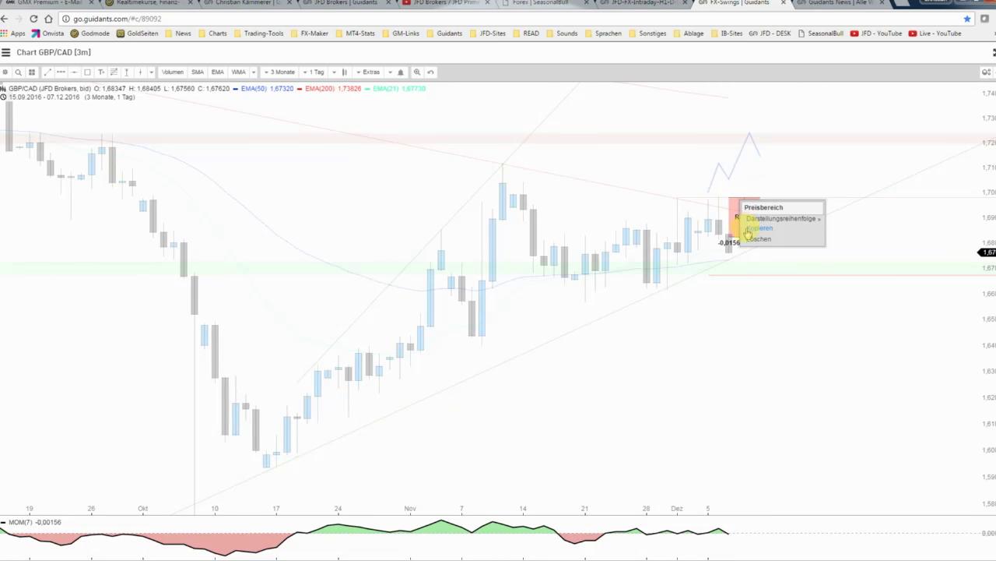
{"action": "left_click", "coordinate": [748, 239]}
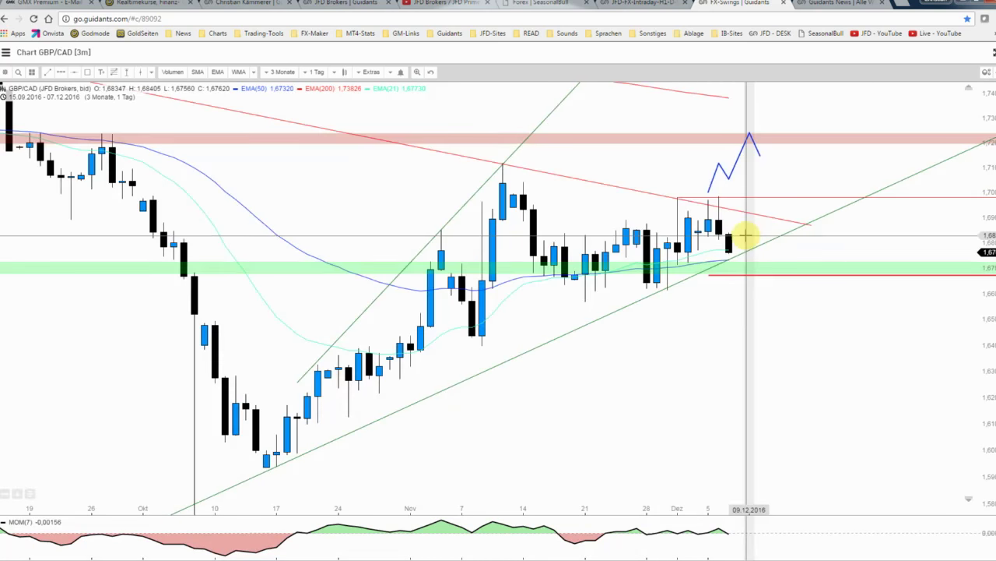
{"action": "right_click", "coordinate": [729, 171]}
{"action": "left_click", "coordinate": [745, 232]}
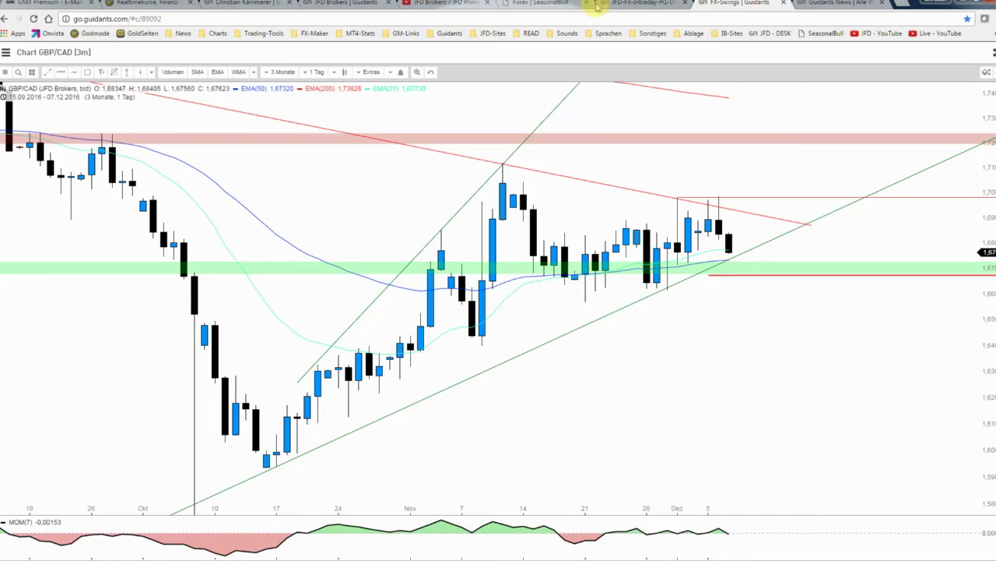
{"action": "left_click", "coordinate": [545, 4]}
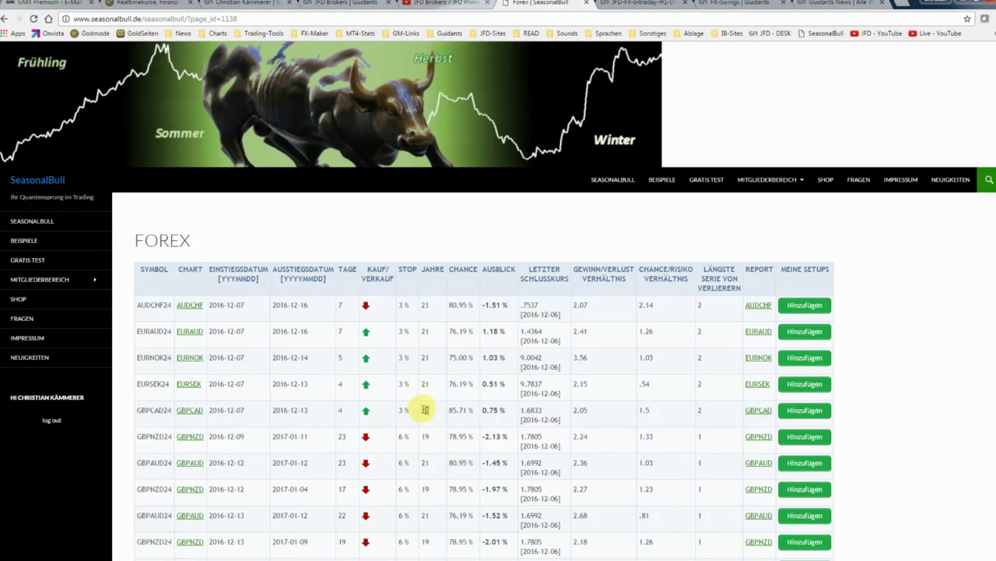
- Mark the GBPCAD Chance value 85.71 and exit date, then close the GBPCAD report
{"action": "double_click", "coordinate": [457, 409]}
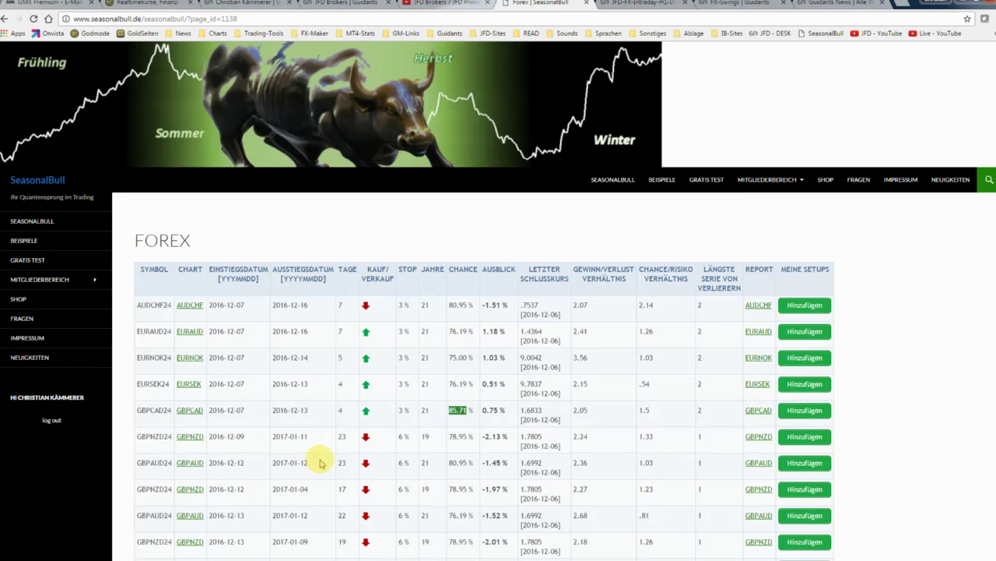
{"action": "double_click", "coordinate": [302, 409]}
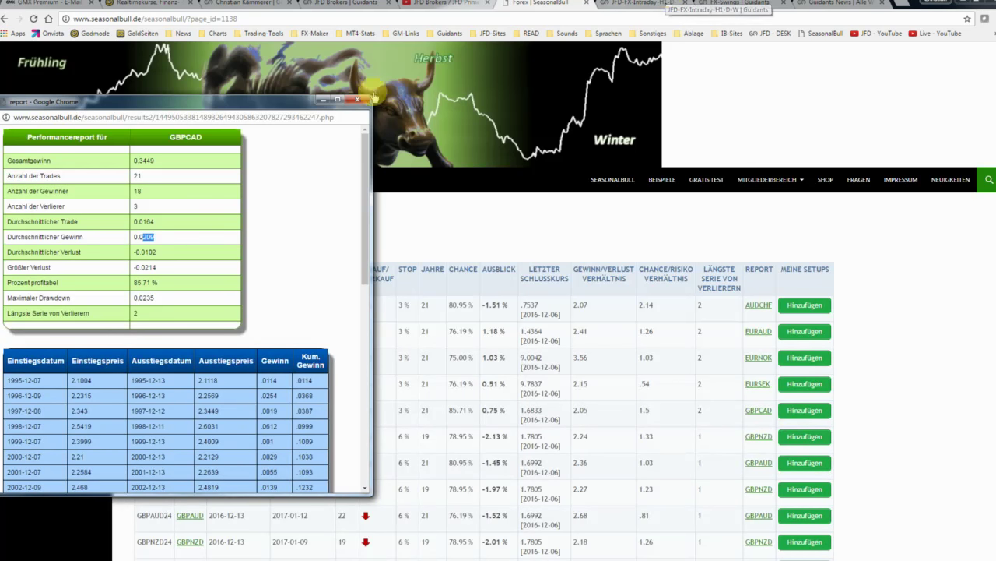
{"action": "left_click", "coordinate": [304, 411]}
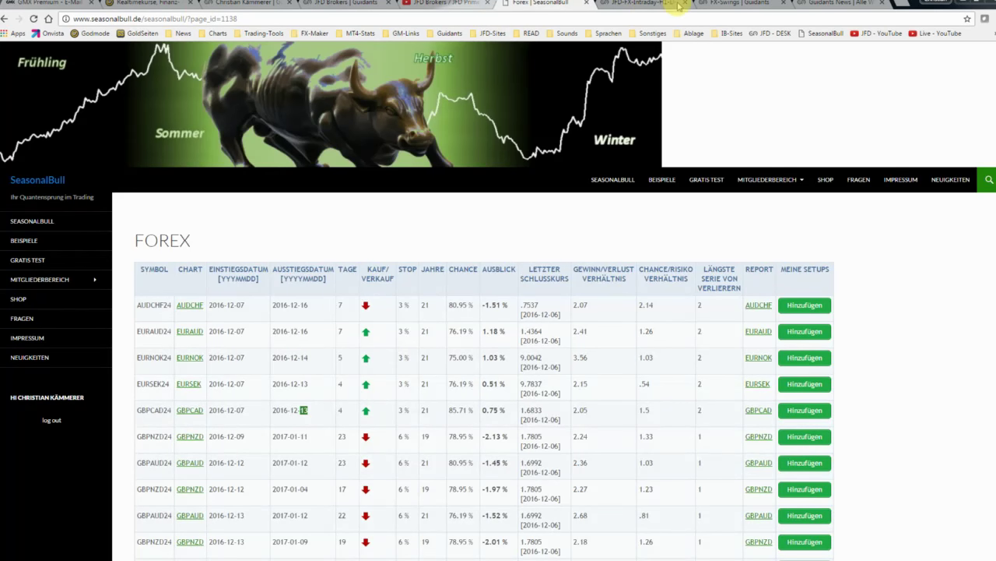
{"action": "left_click", "coordinate": [721, 6]}
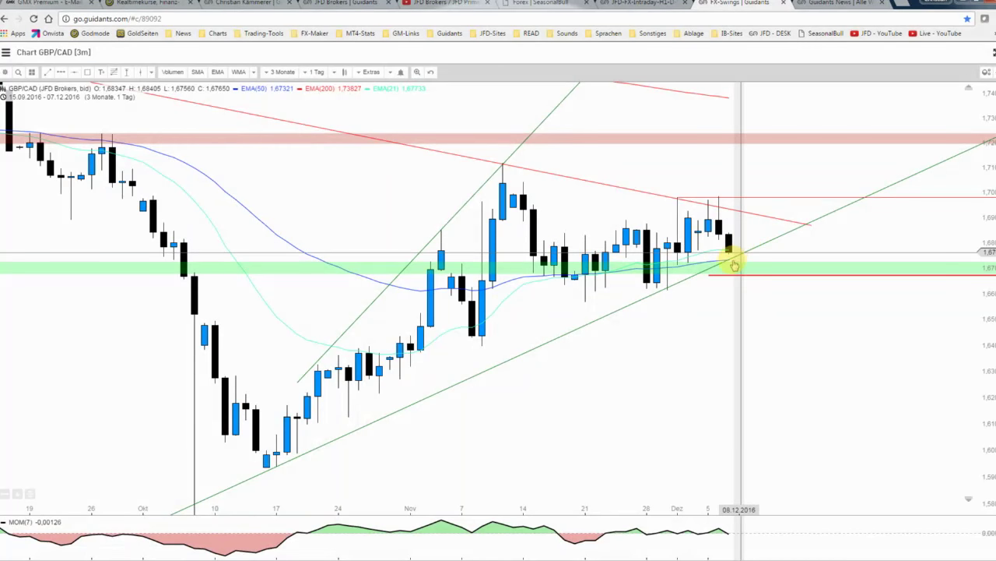
- Compress the GBP/CAD price scale to a wider range, zooming the chart out and back in
{"action": "right_click", "coordinate": [723, 322]}
{"action": "left_click_drag", "start_coordinate": [885, 214], "coordinate": [885, 288]}
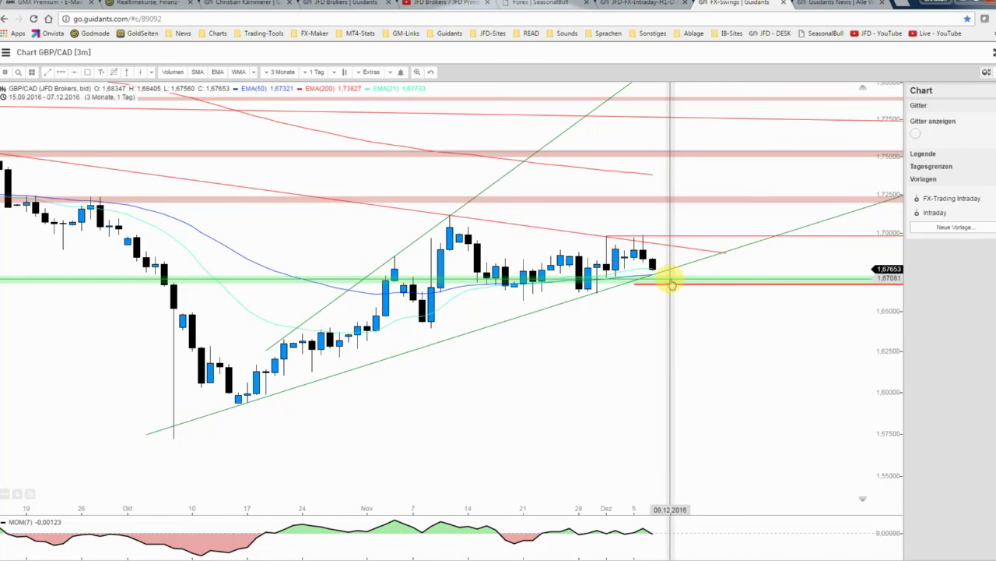
{"action": "scroll", "coordinate": [670, 304], "scroll_direction": "down", "scroll_amount": 2}
{"action": "scroll", "coordinate": [670, 304], "scroll_direction": "down", "scroll_amount": 2}
{"action": "scroll", "coordinate": [671, 306], "scroll_direction": "down", "scroll_amount": 2}
{"action": "scroll", "coordinate": [671, 306], "scroll_direction": "down", "scroll_amount": 1}
{"action": "scroll", "coordinate": [671, 306], "scroll_direction": "down", "scroll_amount": 1}
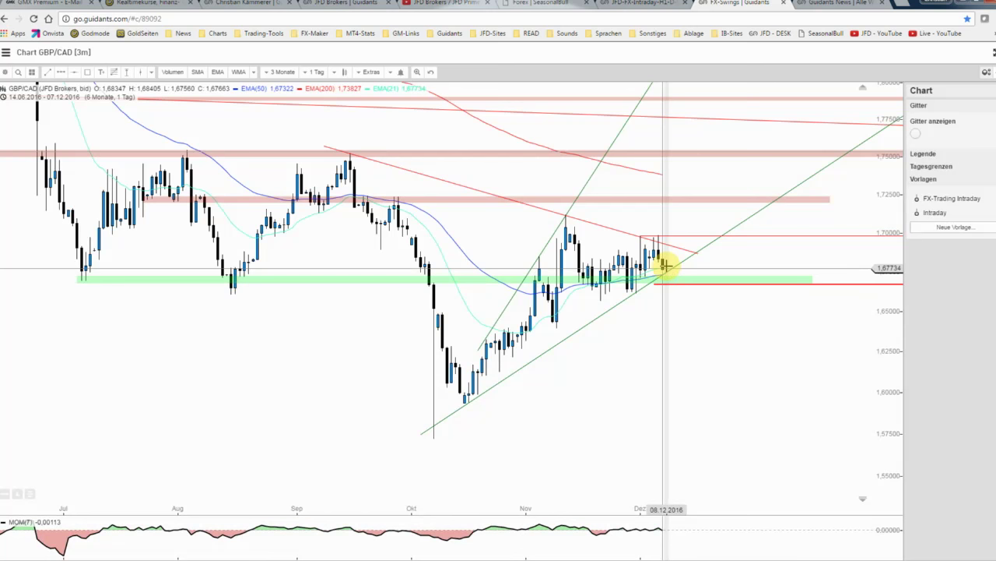
{"action": "scroll", "coordinate": [686, 305], "scroll_direction": "up", "scroll_amount": 2}
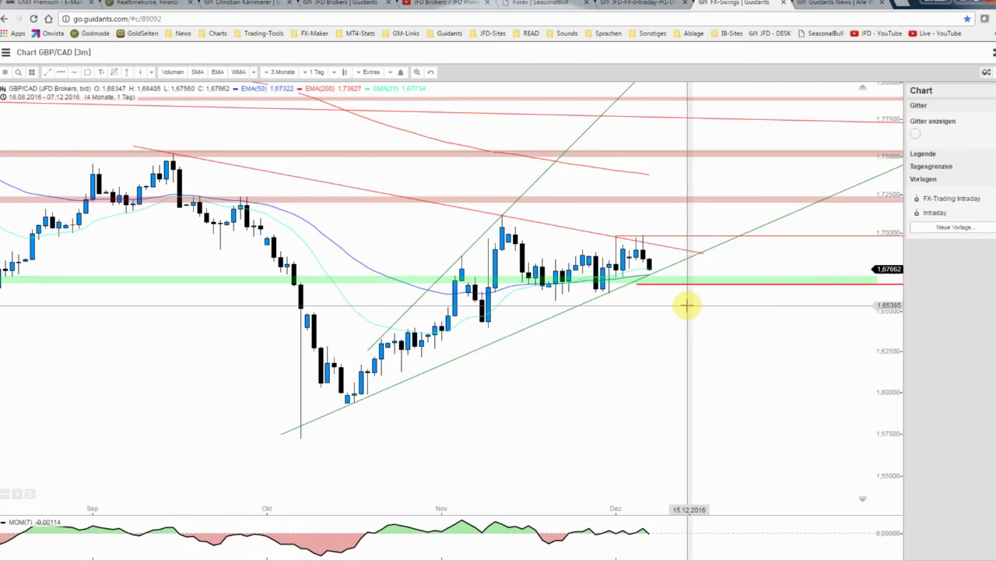
{"action": "scroll", "coordinate": [687, 305], "scroll_direction": "up", "scroll_amount": 1}
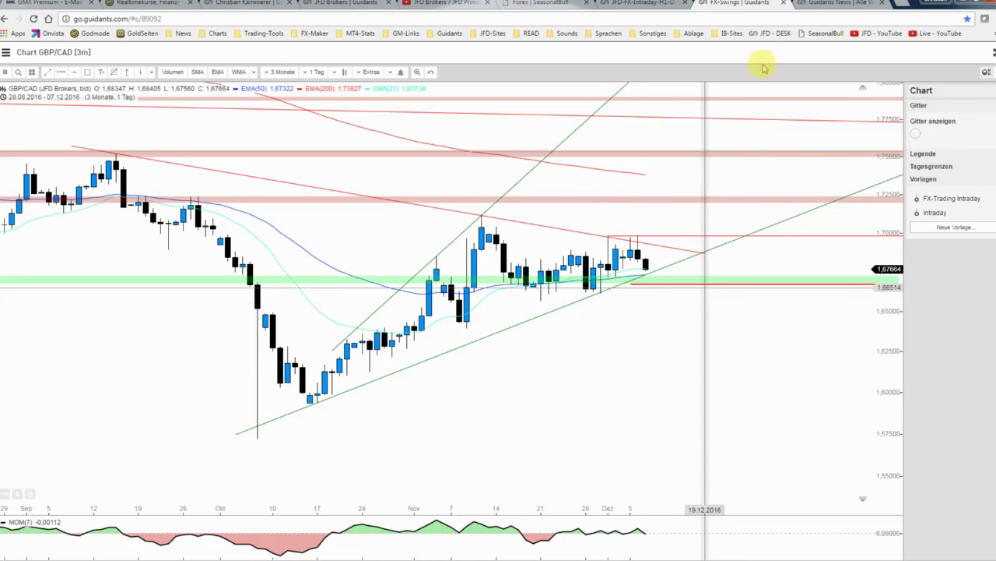
{"action": "left_click", "coordinate": [826, 4]}
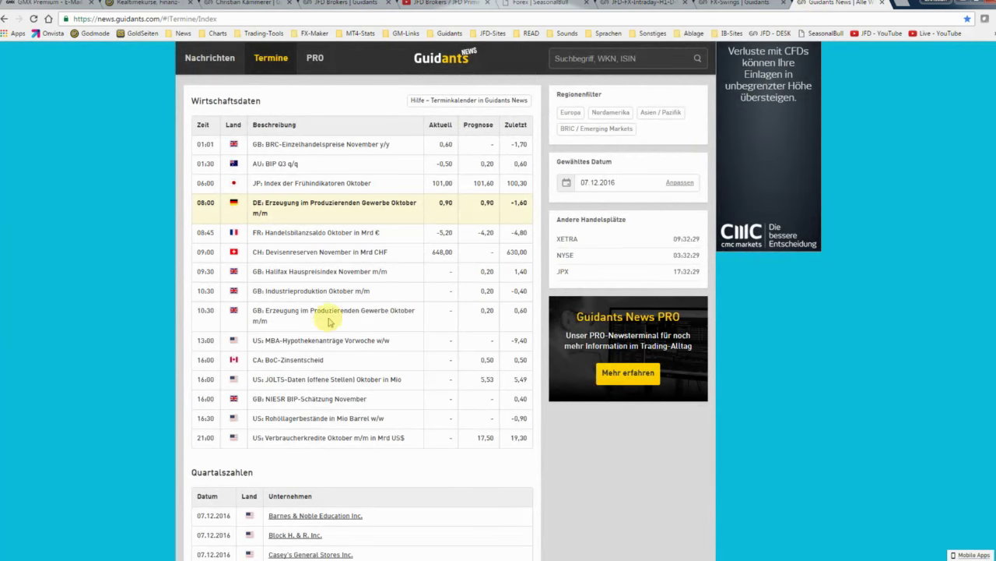
- Highlight the UK Industrieproduktion, manufacturing output and NIESR BIP-Schätzung releases in the 07.12.2016 calendar
{"action": "left_click_drag", "start_coordinate": [373, 289], "coordinate": [267, 291]}
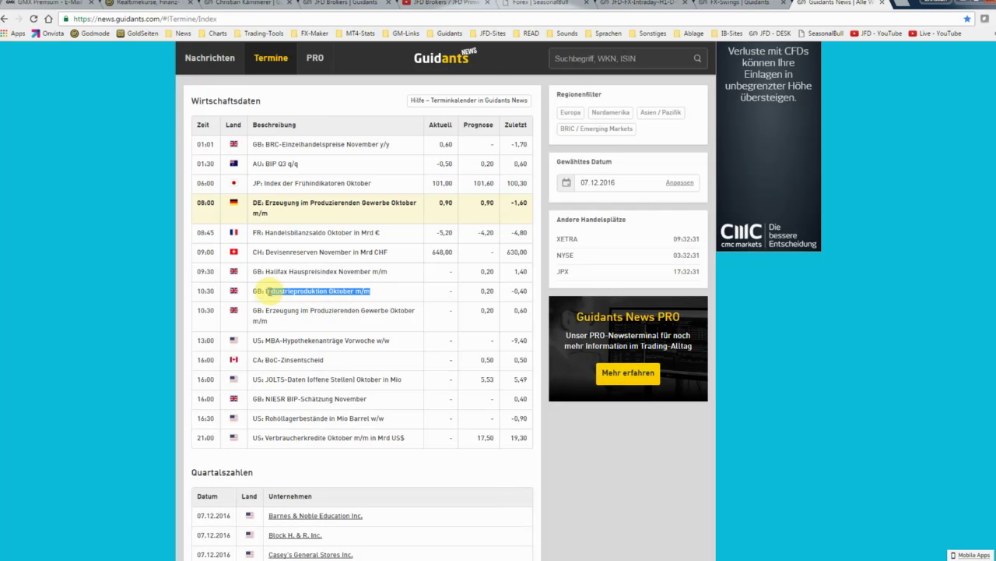
{"action": "left_click_drag", "start_coordinate": [405, 310], "coordinate": [286, 308]}
{"action": "left_click", "coordinate": [285, 309]}
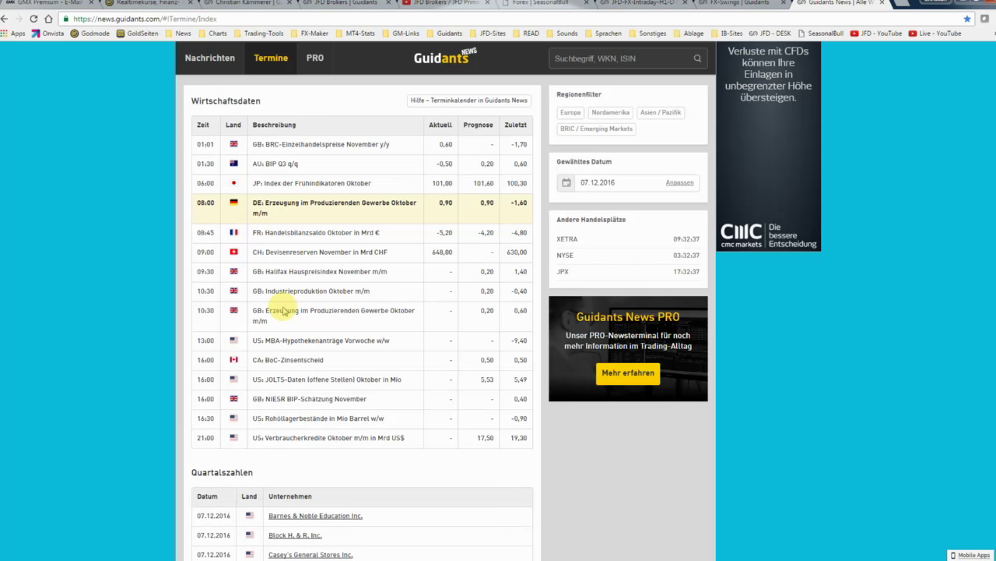
{"action": "left_click_drag", "start_coordinate": [368, 398], "coordinate": [258, 399]}
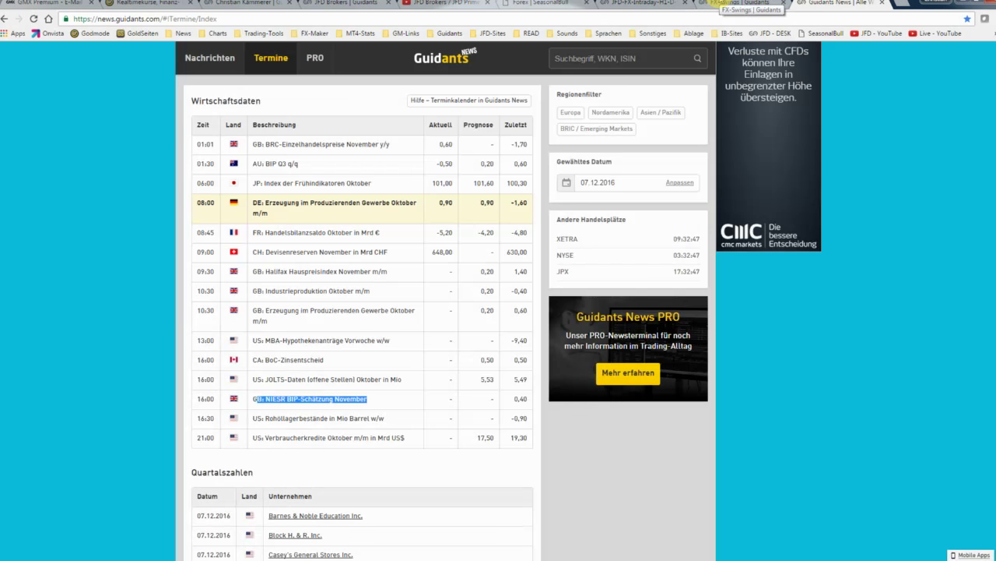
{"action": "left_click", "coordinate": [716, 4]}
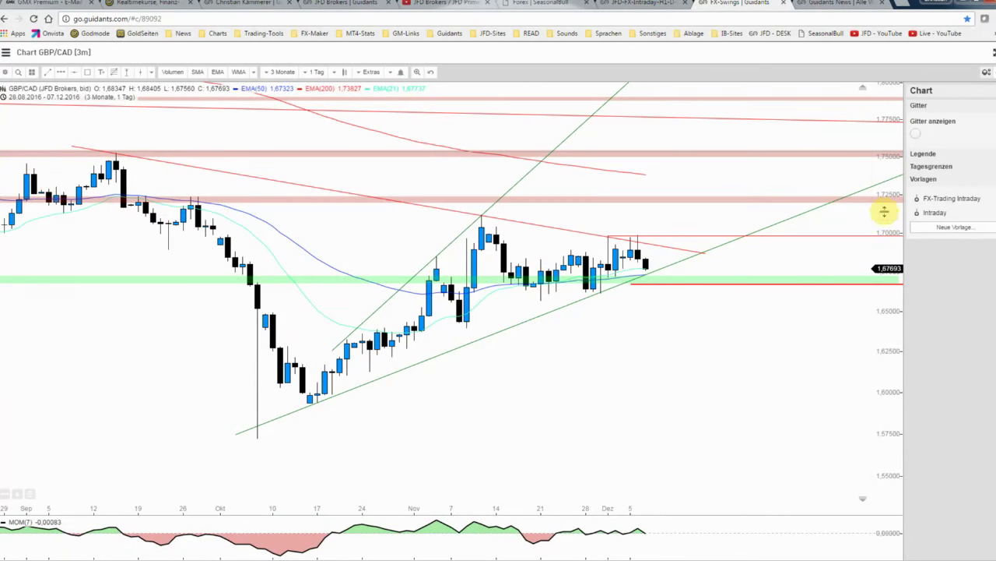
- Stretch the price scale and place a vertical line at 13.12.2016
{"action": "left_click_drag", "start_coordinate": [883, 211], "coordinate": [876, 153]}
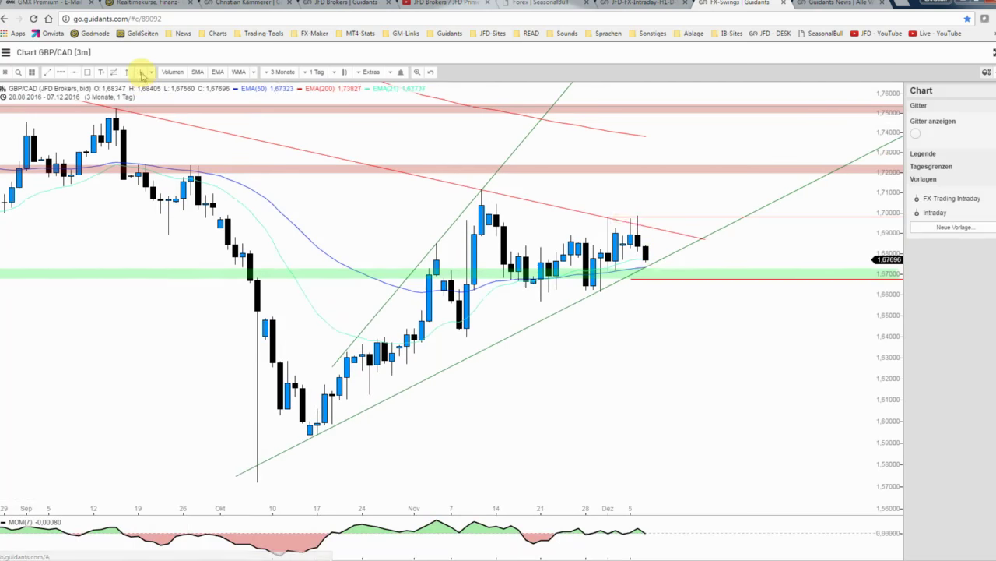
{"action": "left_click", "coordinate": [127, 71]}
{"action": "left_click", "coordinate": [675, 239]}
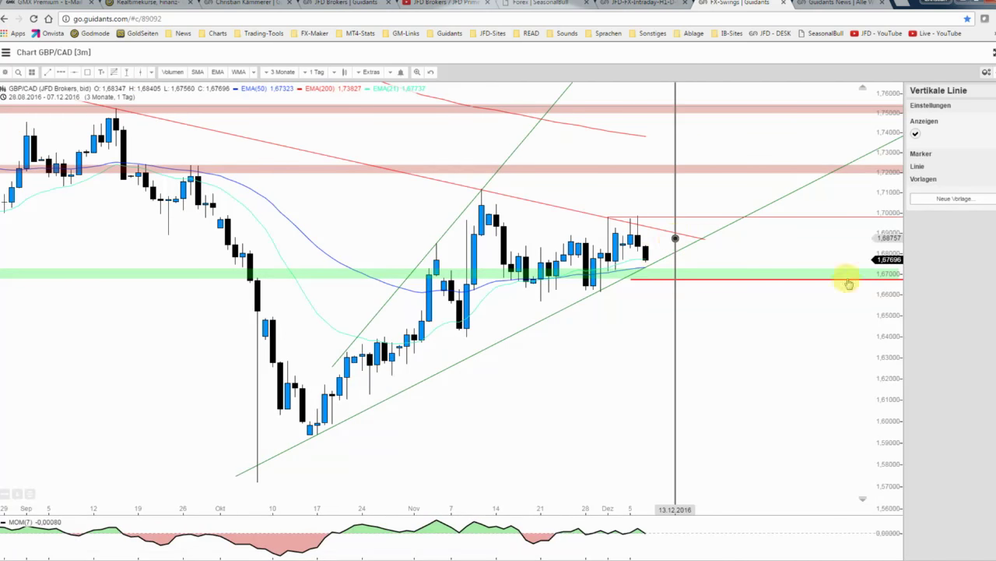
{"action": "left_click", "coordinate": [818, 329]}
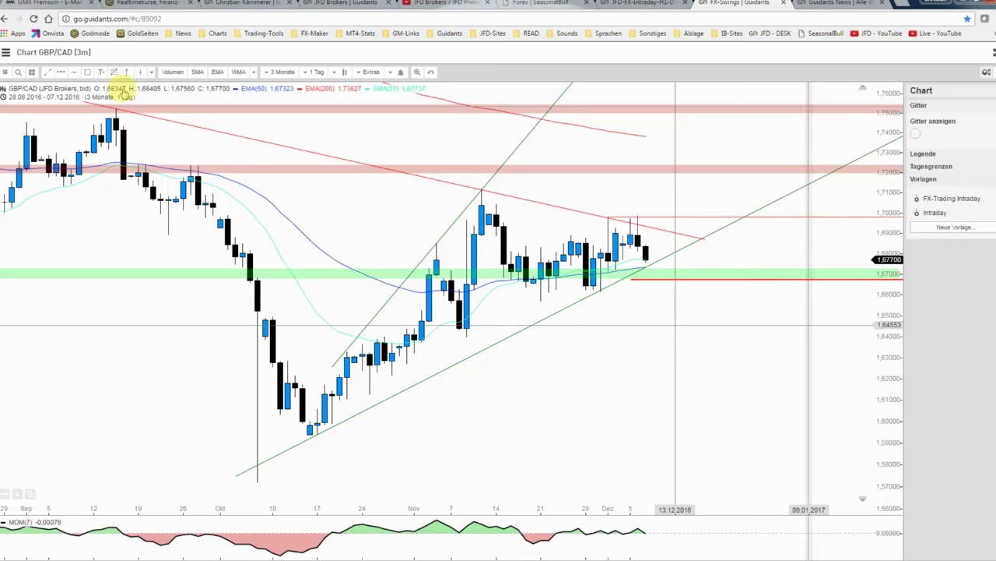
{"action": "left_click", "coordinate": [61, 72]}
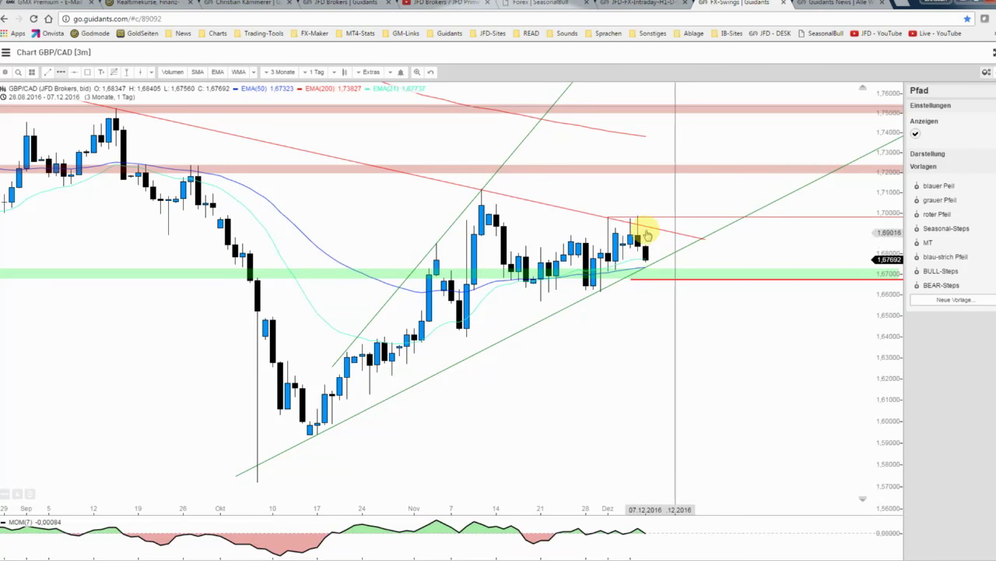
- Finish the blue path arrow near 1.70 and add a green Chance range of +0.02090 (1.25%)
{"action": "left_click", "coordinate": [653, 271]}
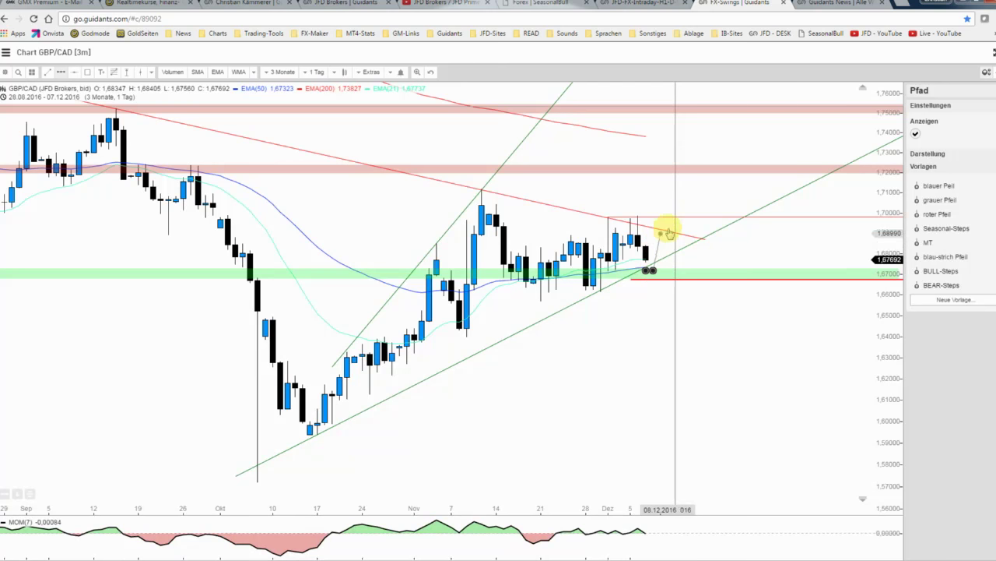
{"action": "double_click", "coordinate": [669, 222]}
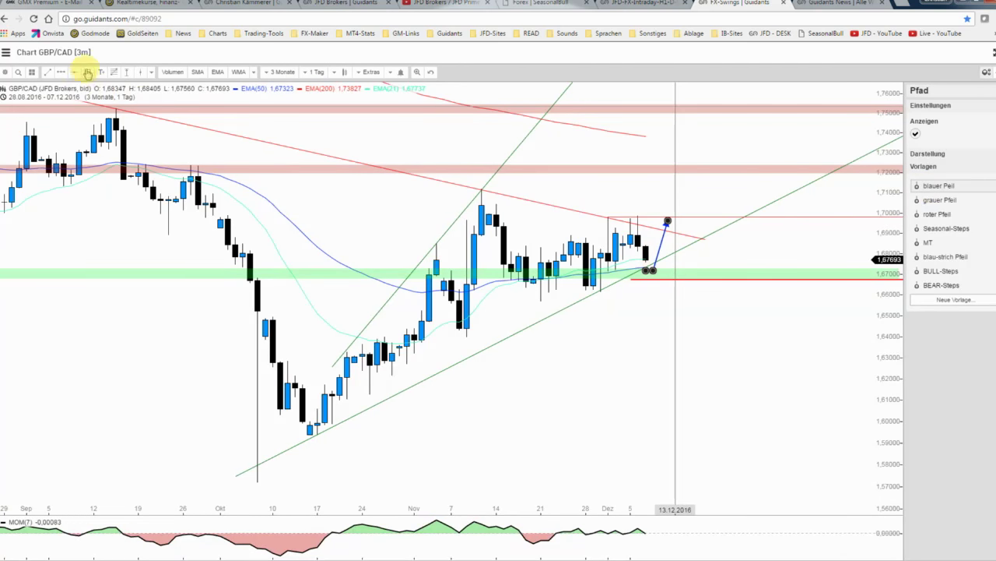
{"action": "left_click", "coordinate": [127, 75]}
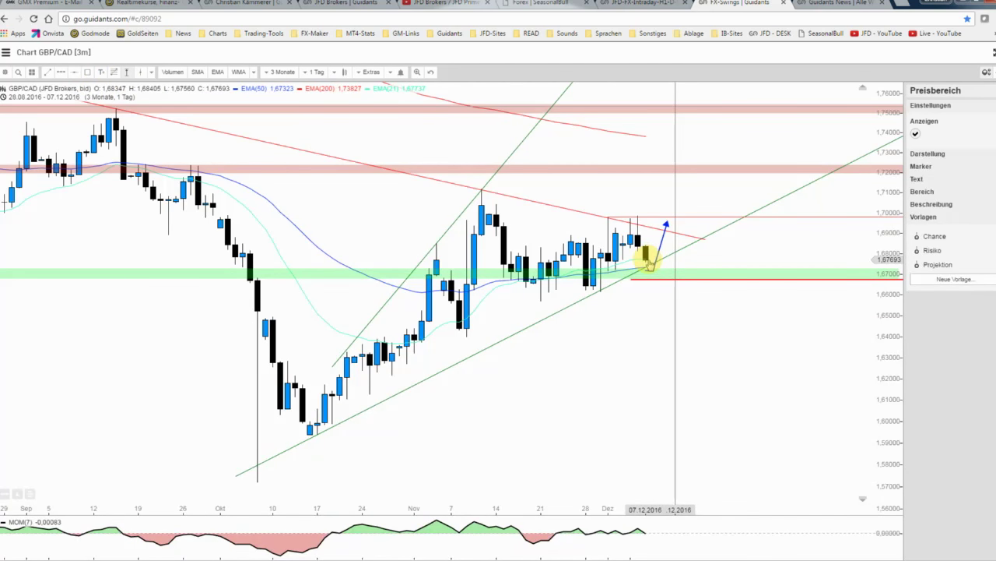
{"action": "left_click", "coordinate": [647, 260]}
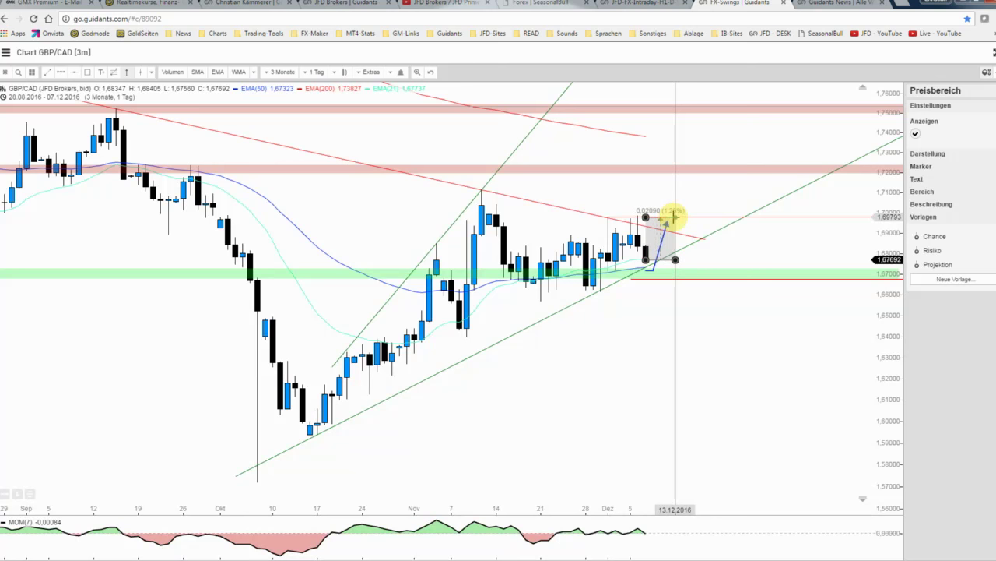
{"action": "left_click", "coordinate": [674, 216]}
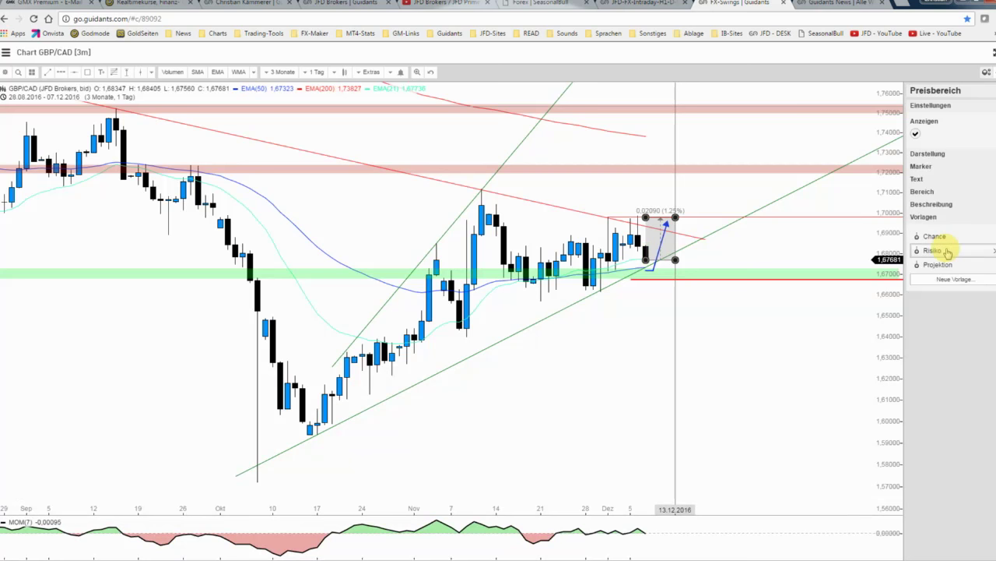
{"action": "left_click", "coordinate": [939, 237]}
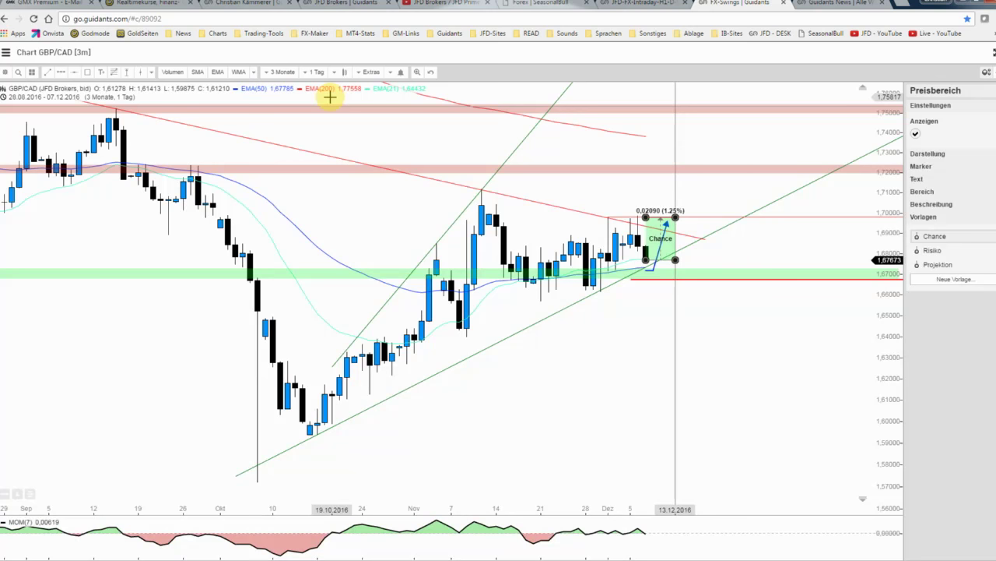
- Add a Risiko range of -0.01022 (-0.61%) below the candle and move the red line to 1.66655
{"action": "left_click", "coordinate": [128, 73]}
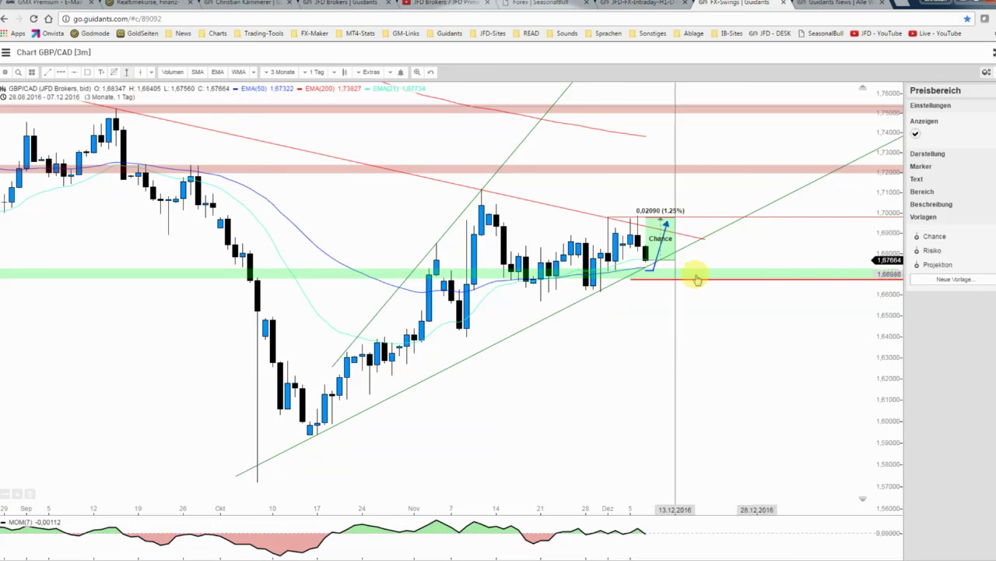
{"action": "left_click_drag", "start_coordinate": [648, 263], "coordinate": [676, 287]}
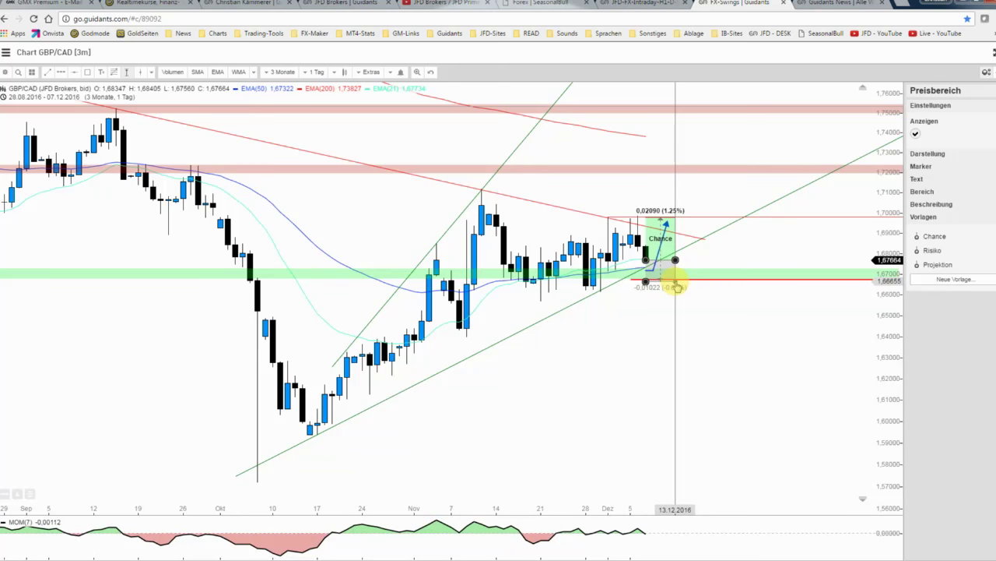
{"action": "left_click", "coordinate": [933, 250]}
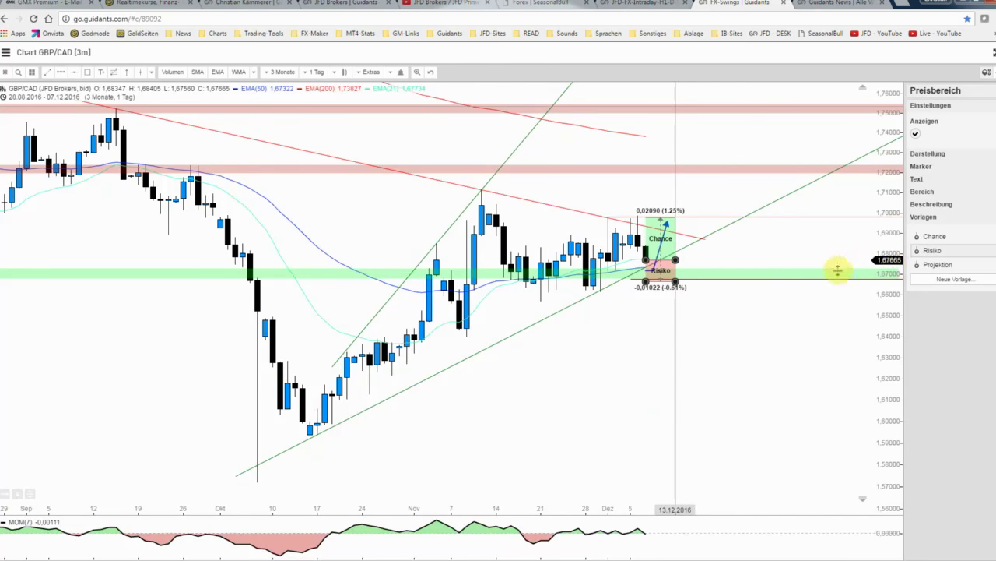
{"action": "left_click", "coordinate": [708, 268]}
{"action": "left_click", "coordinate": [697, 279]}
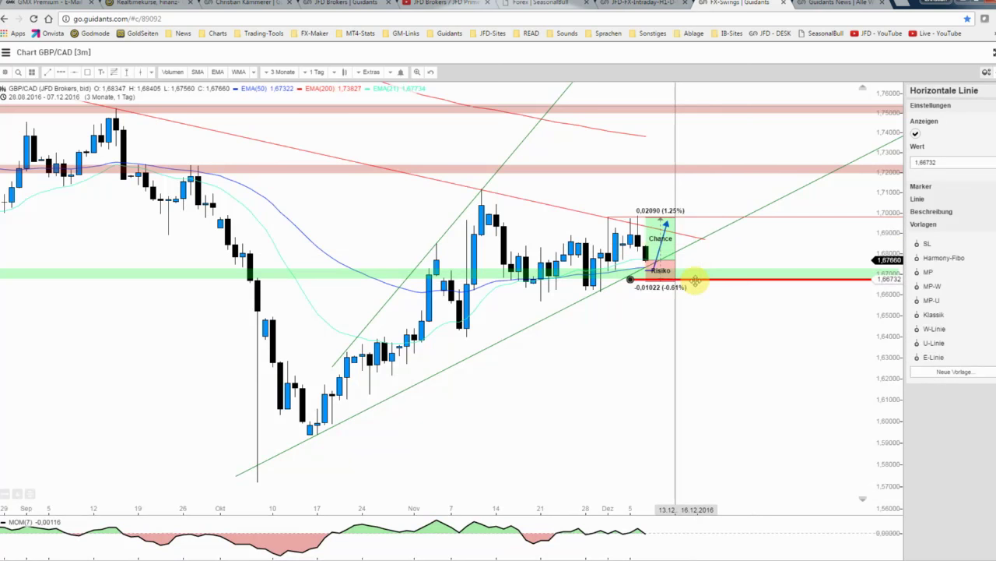
{"action": "left_click_drag", "start_coordinate": [698, 281], "coordinate": [703, 283]}
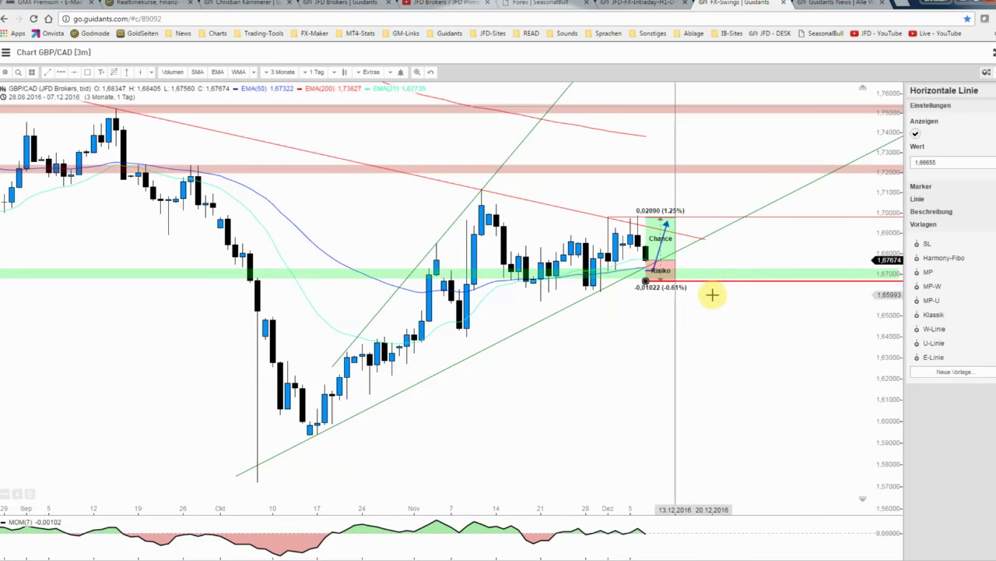
{"action": "left_click", "coordinate": [712, 294]}
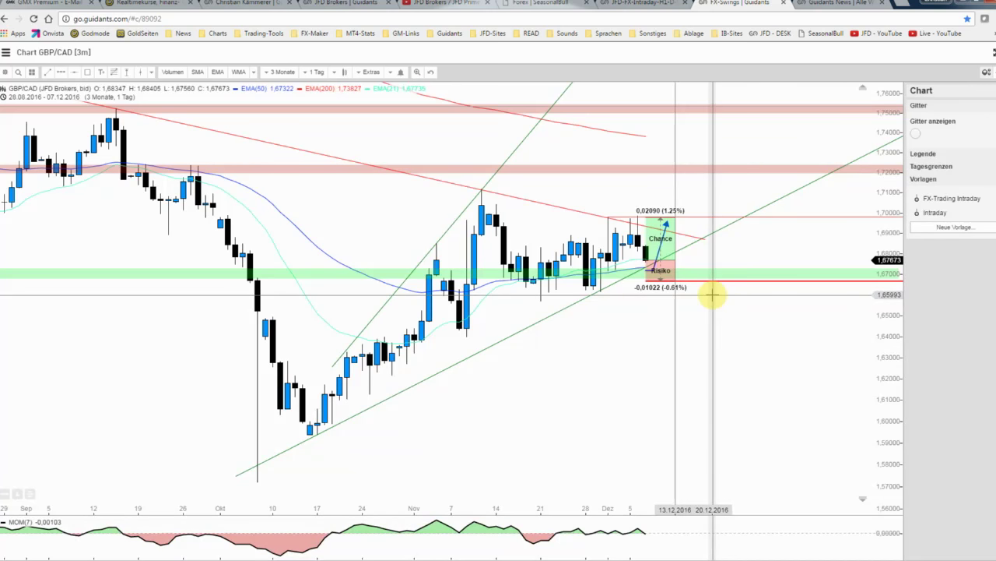
- Drag the blue projection arrow's tip up to the +0.02090 top edge of the Chance zone
{"action": "left_click", "coordinate": [664, 240]}
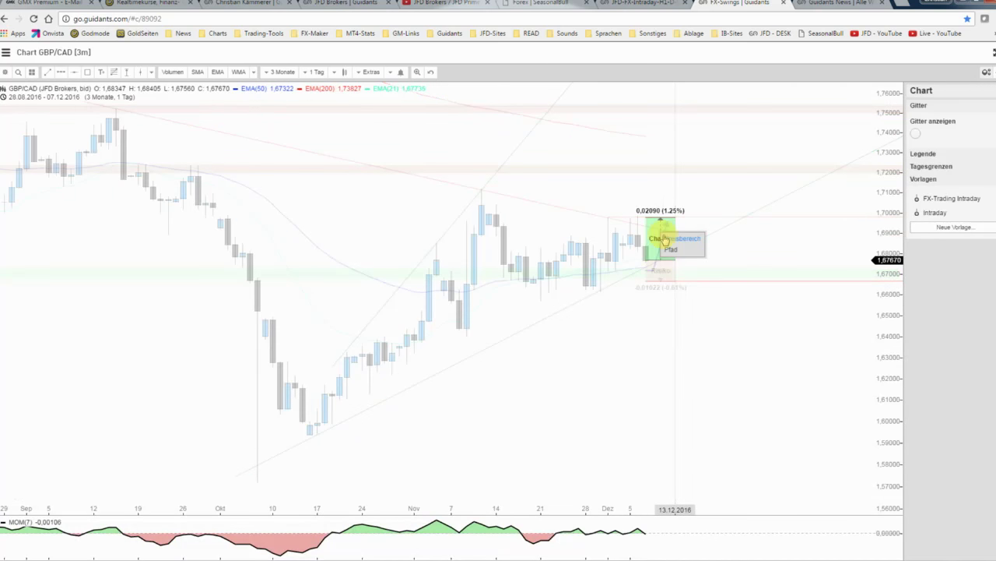
{"action": "left_click", "coordinate": [671, 251]}
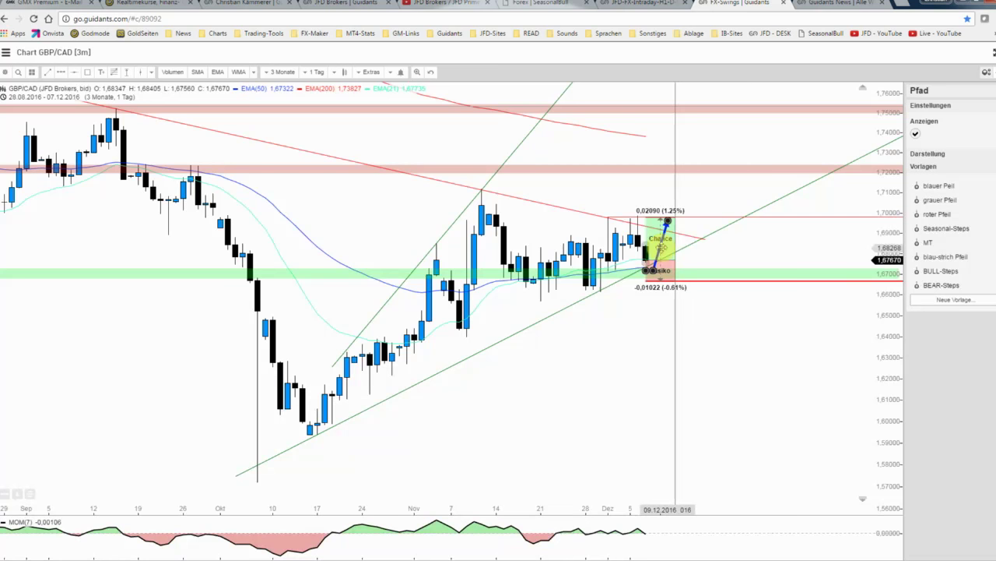
{"action": "left_click_drag", "start_coordinate": [662, 247], "coordinate": [673, 222]}
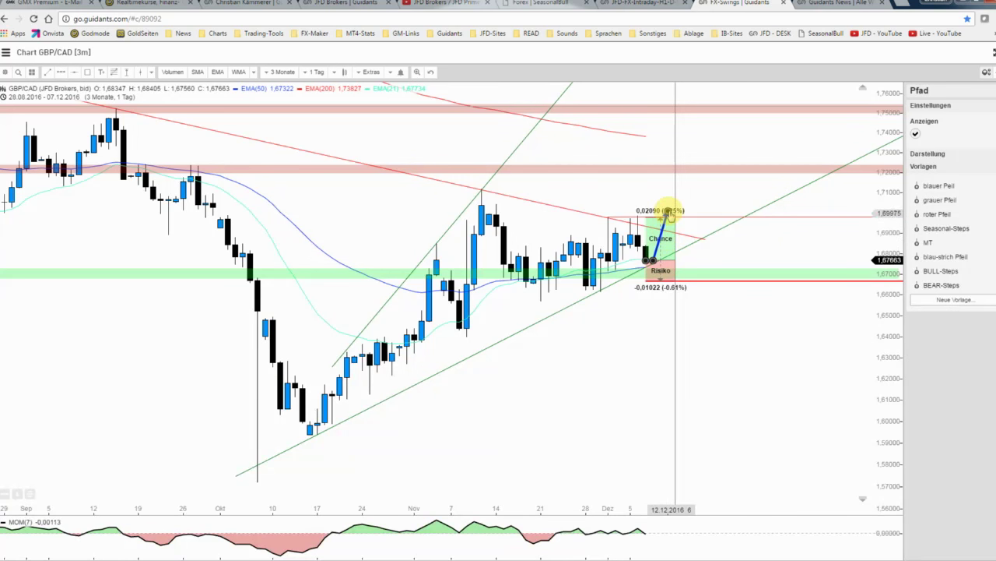
{"action": "left_click", "coordinate": [726, 242]}
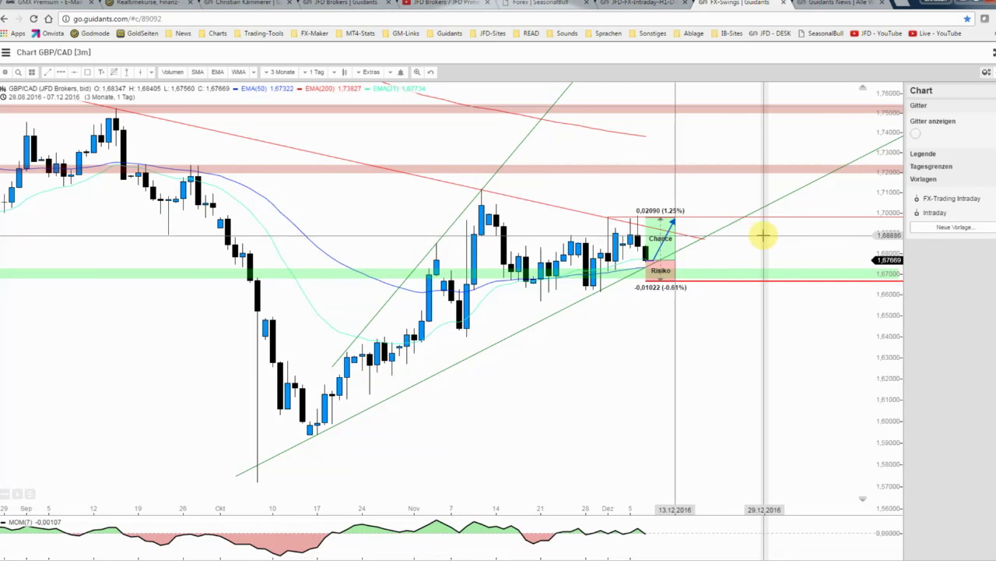
- Zoom the chart in to start at 12.09.2016 and stretch the price scale vertically
{"action": "scroll", "coordinate": [763, 234], "scroll_direction": "up", "scroll_amount": 1}
{"action": "scroll", "coordinate": [763, 234], "scroll_direction": "up", "scroll_amount": 1}
{"action": "scroll", "coordinate": [763, 234], "scroll_direction": "up", "scroll_amount": 1}
{"action": "scroll", "coordinate": [791, 236], "scroll_direction": "up", "scroll_amount": 1}
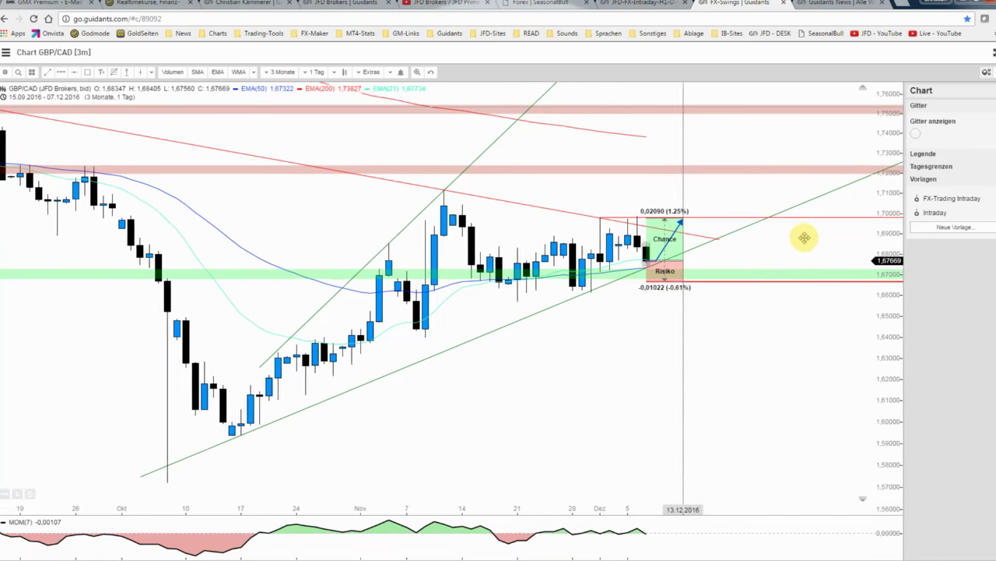
{"action": "scroll", "coordinate": [801, 234], "scroll_direction": "up", "scroll_amount": 1}
{"action": "left_click_drag", "start_coordinate": [883, 201], "coordinate": [883, 165]}
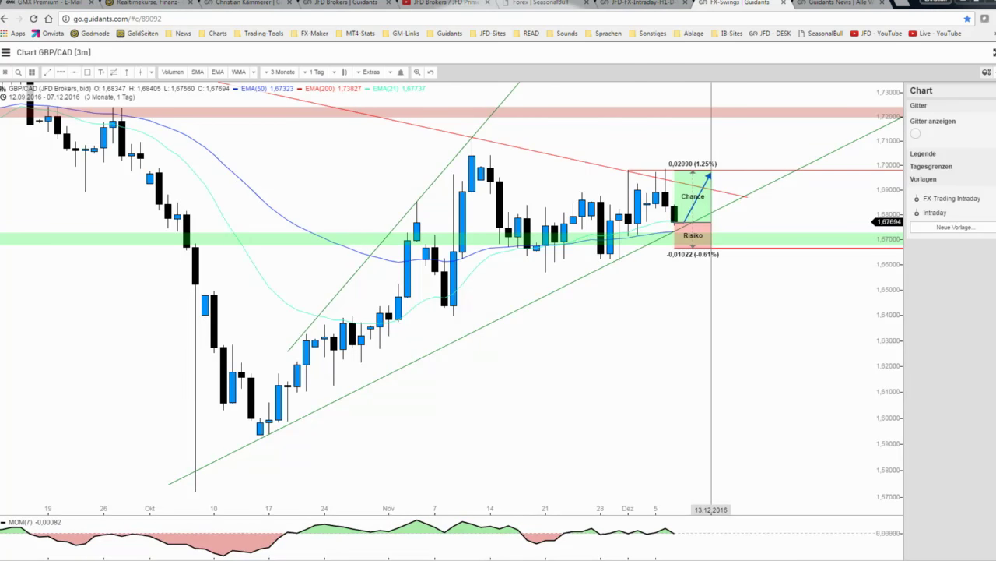
- Bring the SeasonalBull GBPCAD report in from the left and scroll through its 21-trade table and performance chart
{"action": "left_click_drag", "start_coordinate": [0, 105], "coordinate": [317, 105]}
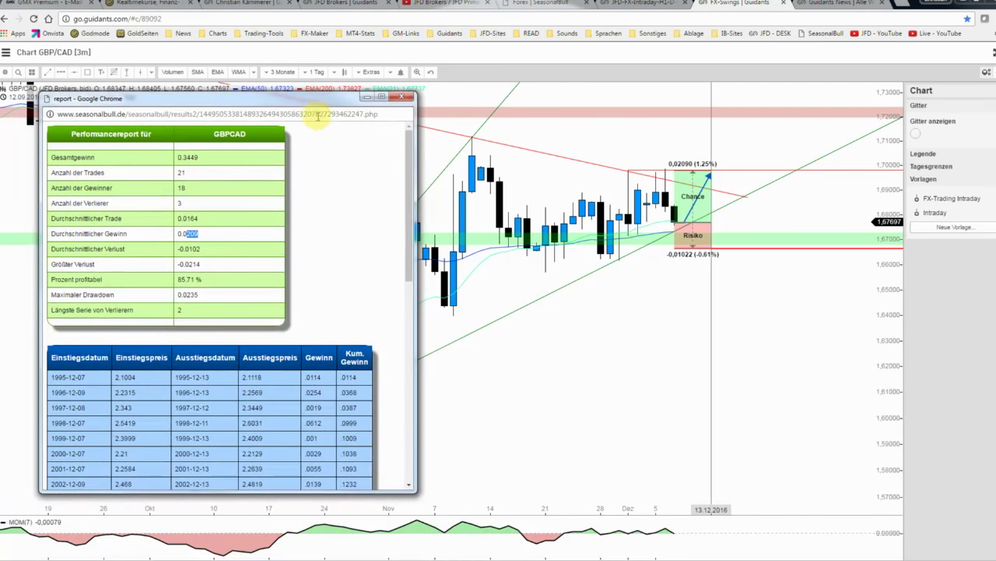
{"action": "left_click", "coordinate": [246, 242]}
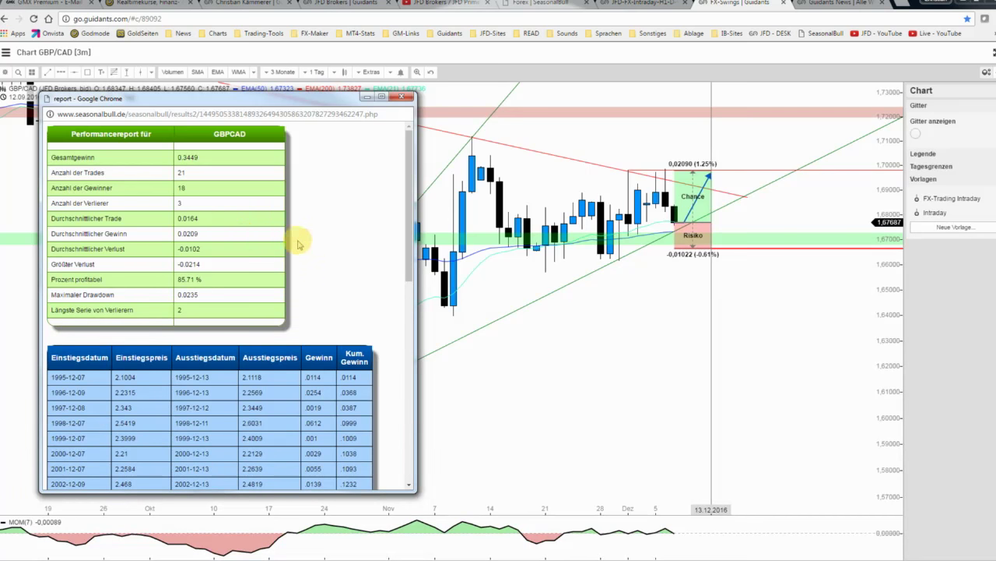
{"action": "left_click_drag", "start_coordinate": [406, 187], "coordinate": [389, 398]}
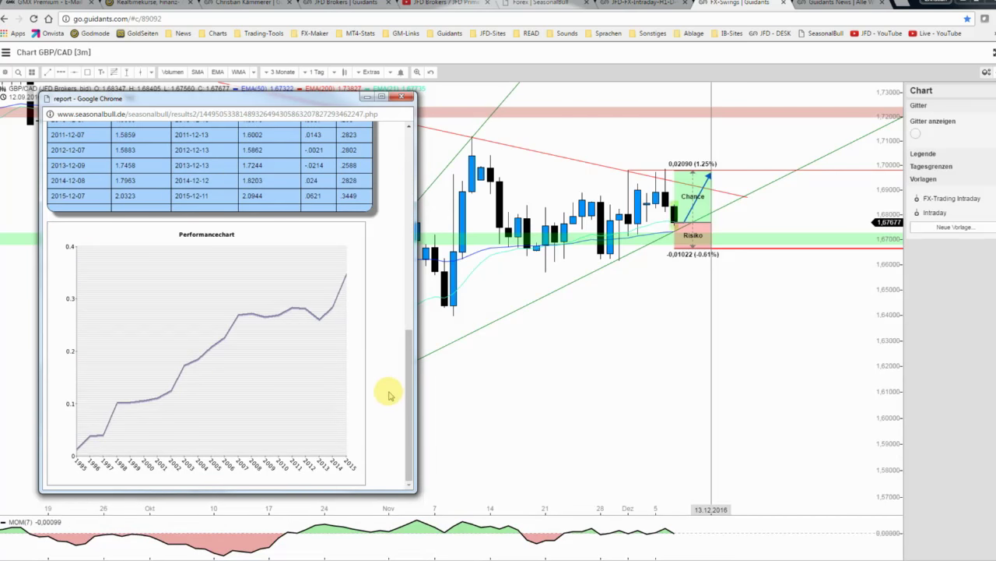
{"action": "mouse_move", "coordinate": [335, 204]}
{"action": "left_mouse_down"}
{"action": "mouse_move", "coordinate": [319, 196]}
{"action": "mouse_move", "coordinate": [328, 155]}
{"action": "left_mouse_up"}
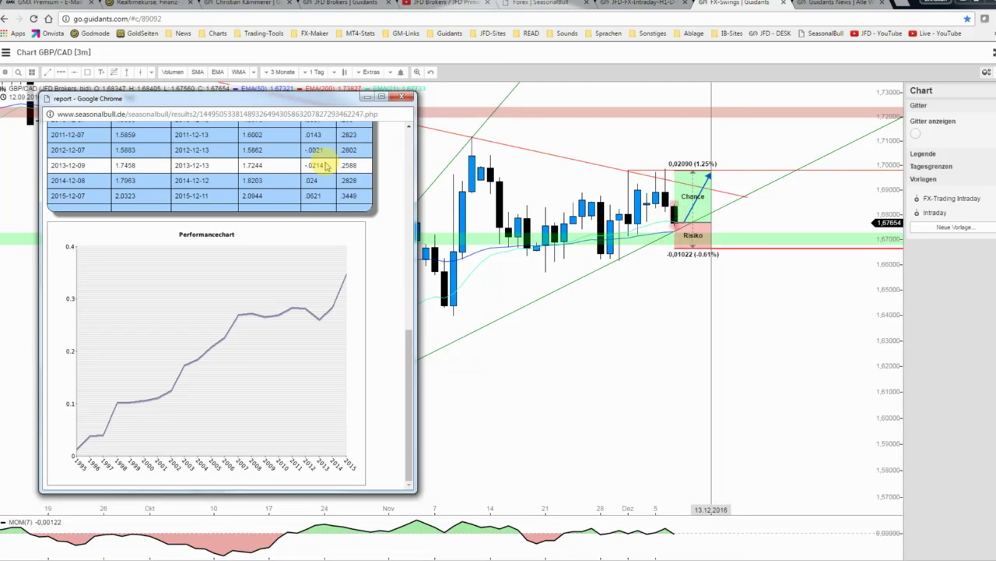
{"action": "left_click_drag", "start_coordinate": [328, 155], "coordinate": [337, 165]}
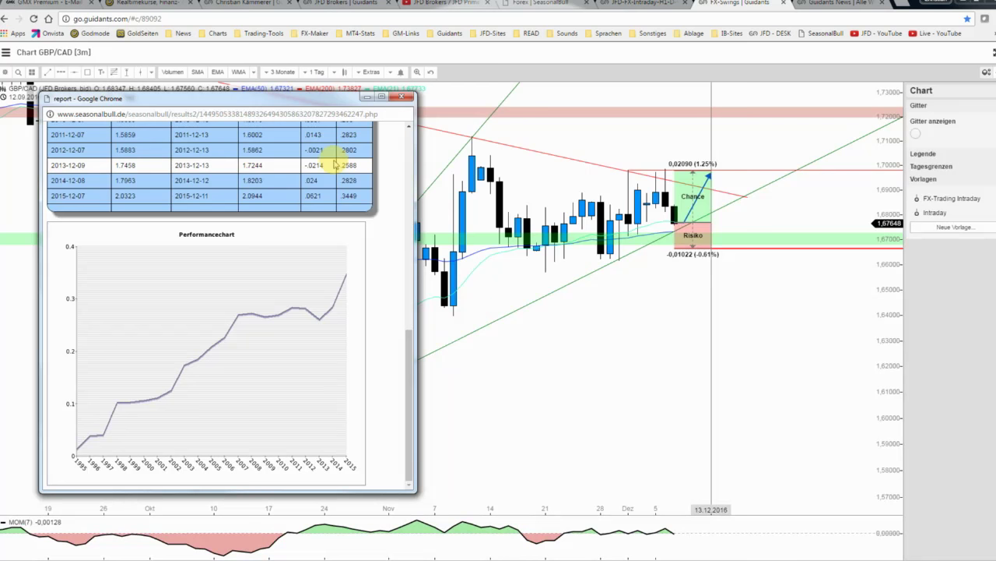
{"action": "left_click_drag", "start_coordinate": [408, 338], "coordinate": [407, 275]}
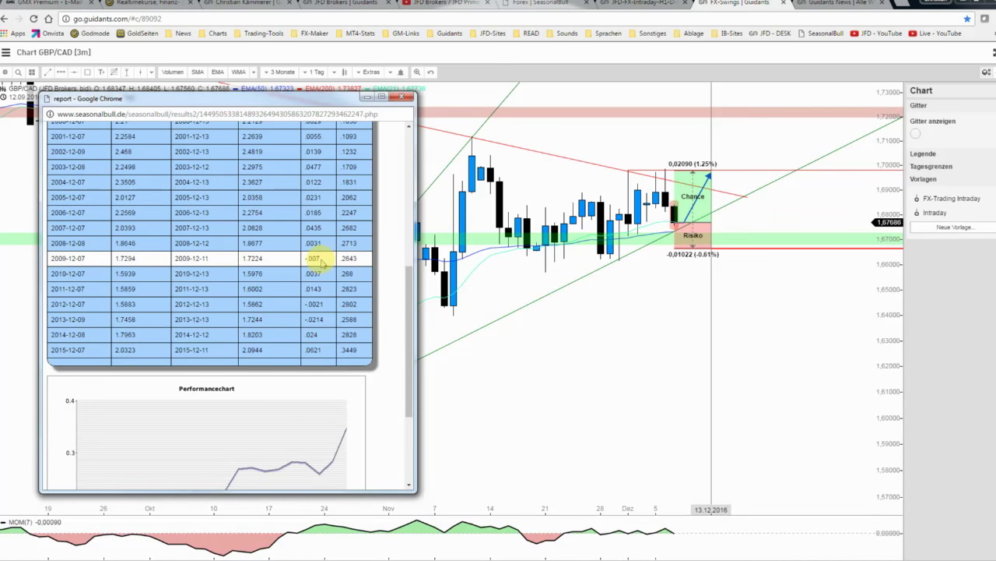
{"action": "mouse_move", "coordinate": [407, 292]}
{"action": "left_mouse_down"}
{"action": "mouse_move", "coordinate": [409, 263]}
{"action": "mouse_move", "coordinate": [402, 400]}
{"action": "left_mouse_up"}
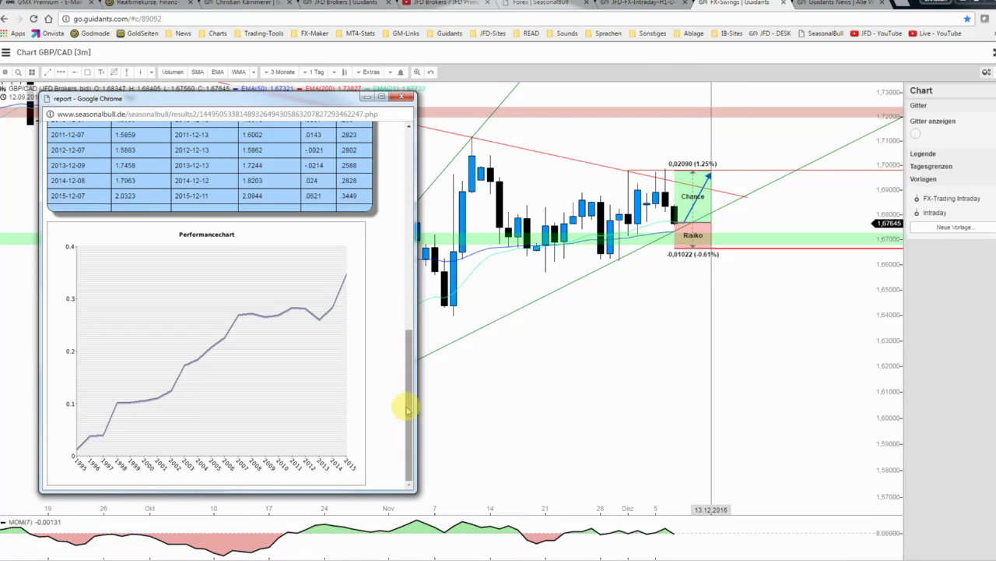
{"action": "left_click_drag", "start_coordinate": [405, 403], "coordinate": [408, 193]}
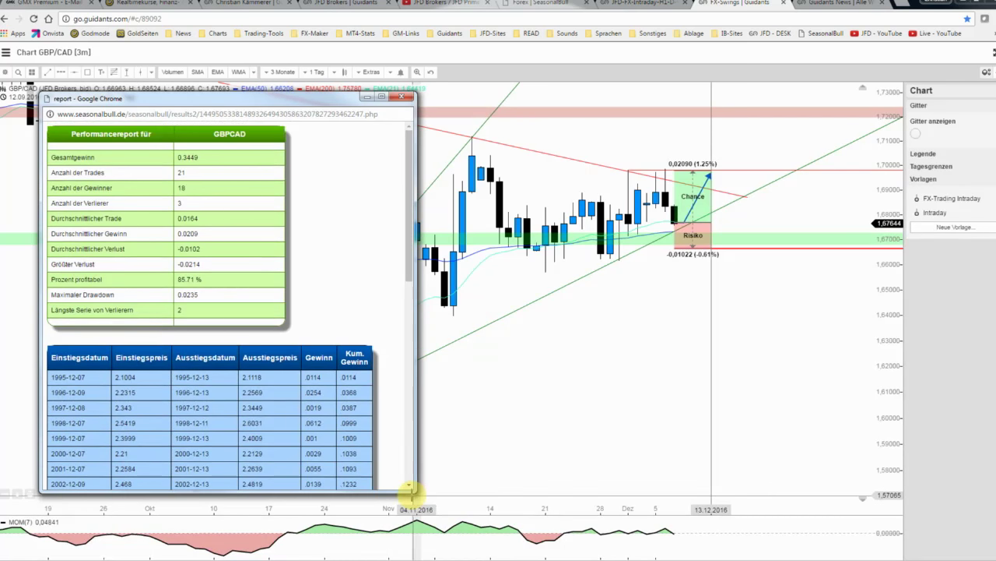
- Shrink the SeasonalBull report window and move it off the left screen edge
{"action": "mouse_move", "coordinate": [415, 488]}
{"action": "left_mouse_down"}
{"action": "mouse_move", "coordinate": [318, 380]}
{"action": "mouse_move", "coordinate": [299, 342]}
{"action": "left_mouse_up"}
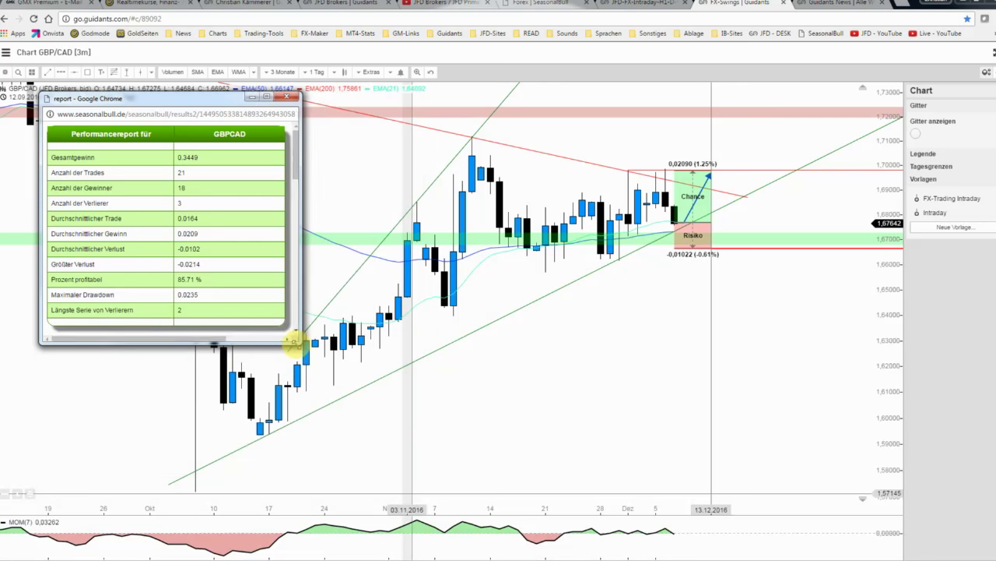
{"action": "left_click_drag", "start_coordinate": [200, 99], "coordinate": [0, 101]}
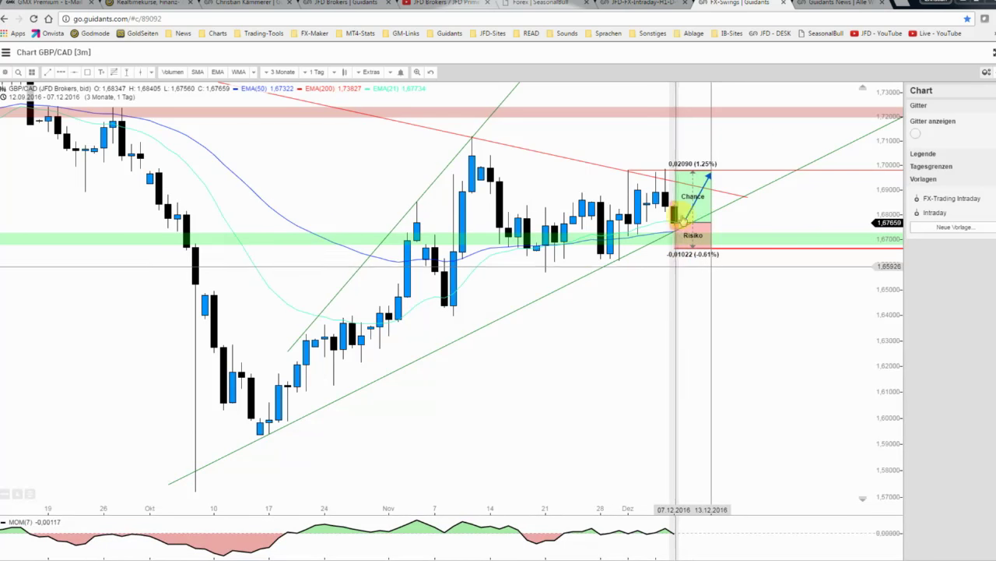
- Pan the GBP/CAD chart down and zoom out to a wider date range
{"action": "left_click_drag", "start_coordinate": [736, 186], "coordinate": [747, 229]}
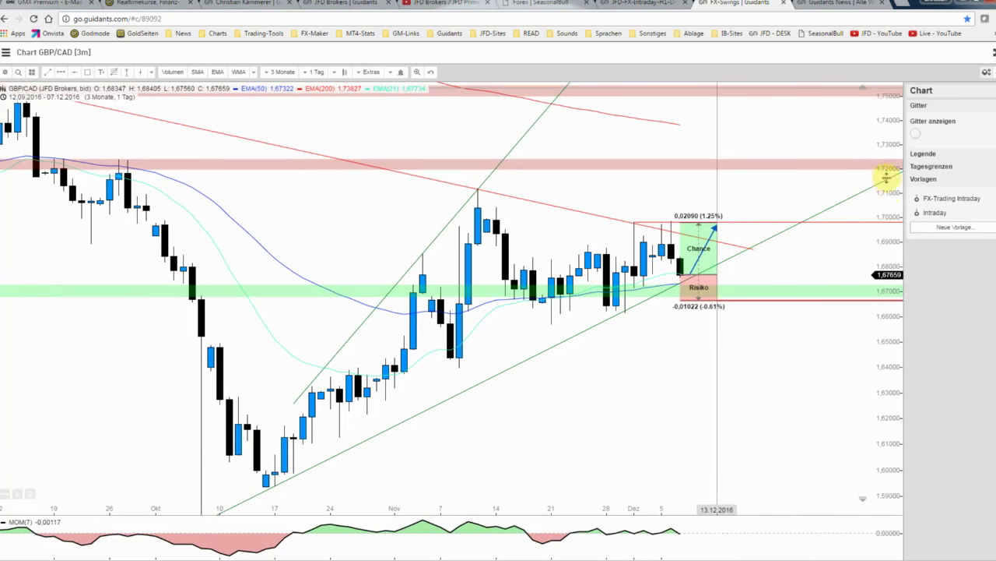
{"action": "scroll", "coordinate": [883, 223], "scroll_direction": "down", "scroll_amount": 1}
{"action": "scroll", "coordinate": [864, 228], "scroll_direction": "down", "scroll_amount": 2}
{"action": "scroll", "coordinate": [847, 234], "scroll_direction": "down", "scroll_amount": 1}
{"action": "scroll", "coordinate": [847, 236], "scroll_direction": "down", "scroll_amount": 1}
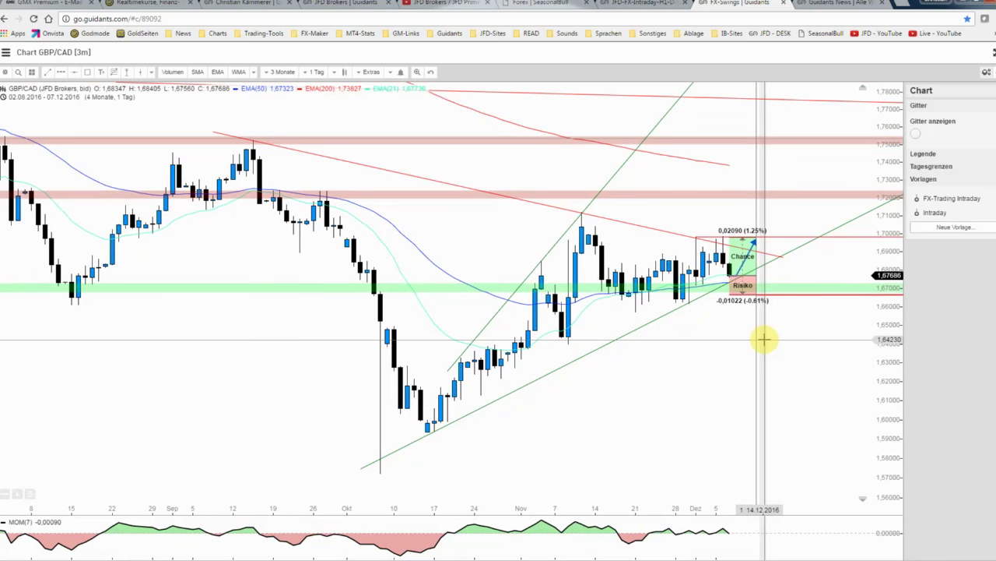
- Frame four months from 02.08.2016, stretch the price axis, and put the GBPCAD report over the lower left
{"action": "left_click_drag", "start_coordinate": [759, 345], "coordinate": [810, 327]}
{"action": "scroll", "coordinate": [810, 328], "scroll_direction": "up", "scroll_amount": 1}
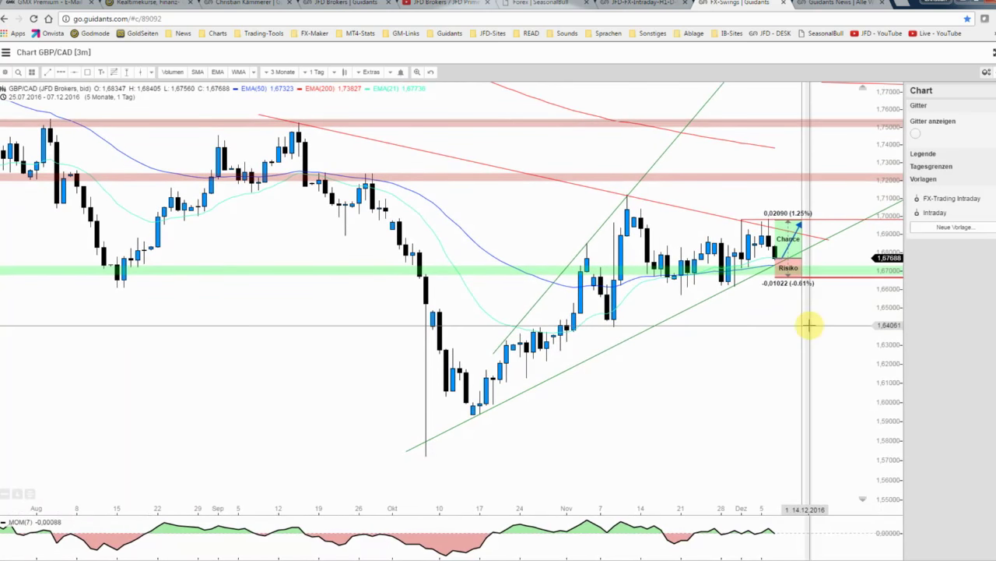
{"action": "scroll", "coordinate": [807, 340], "scroll_direction": "up", "scroll_amount": 2}
{"action": "mouse_move", "coordinate": [887, 207]}
{"action": "left_mouse_down"}
{"action": "mouse_move", "coordinate": [887, 190]}
{"action": "mouse_move", "coordinate": [818, 187]}
{"action": "mouse_move", "coordinate": [830, 191]}
{"action": "left_mouse_up"}
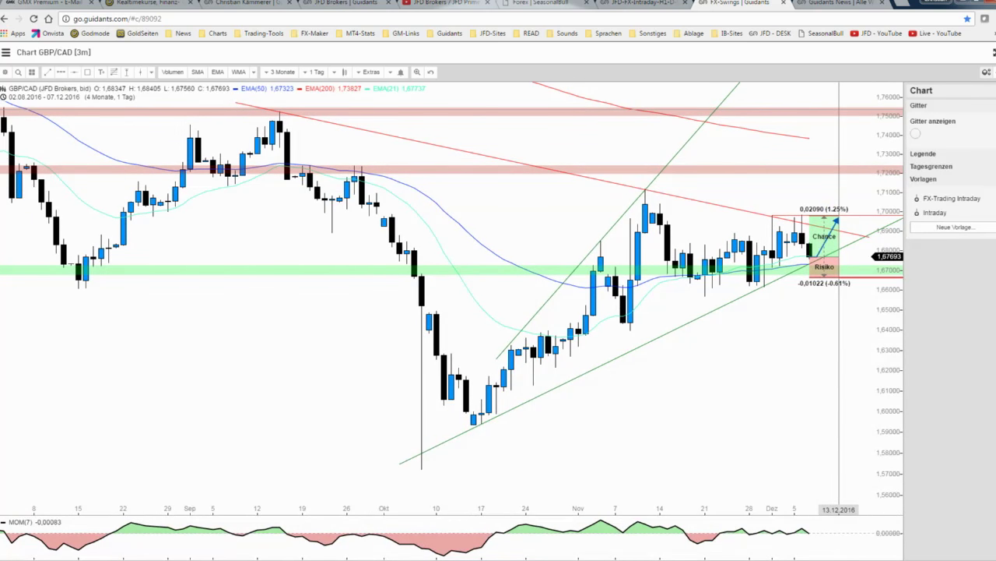
{"action": "left_click_drag", "start_coordinate": [106, 202], "coordinate": [217, 237]}
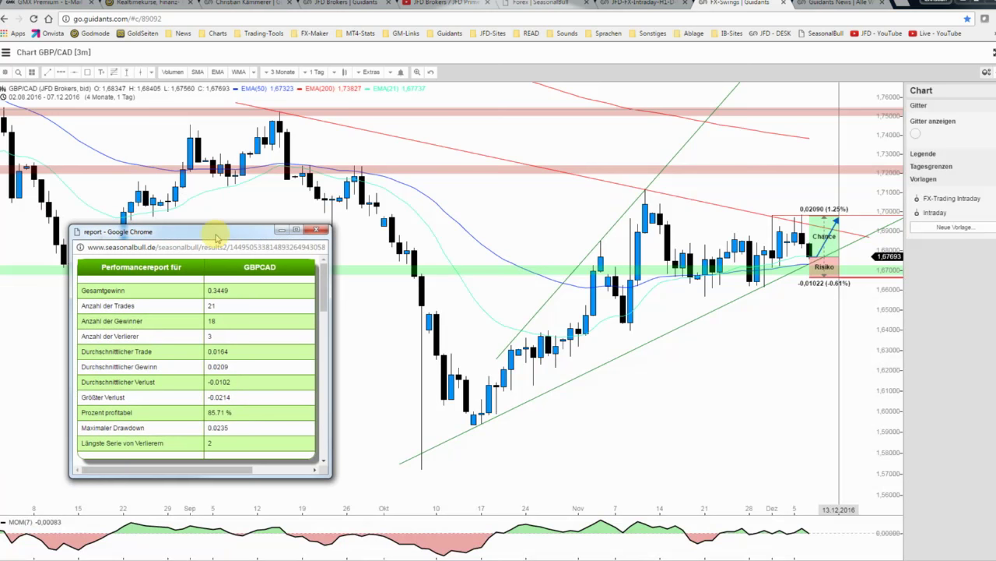